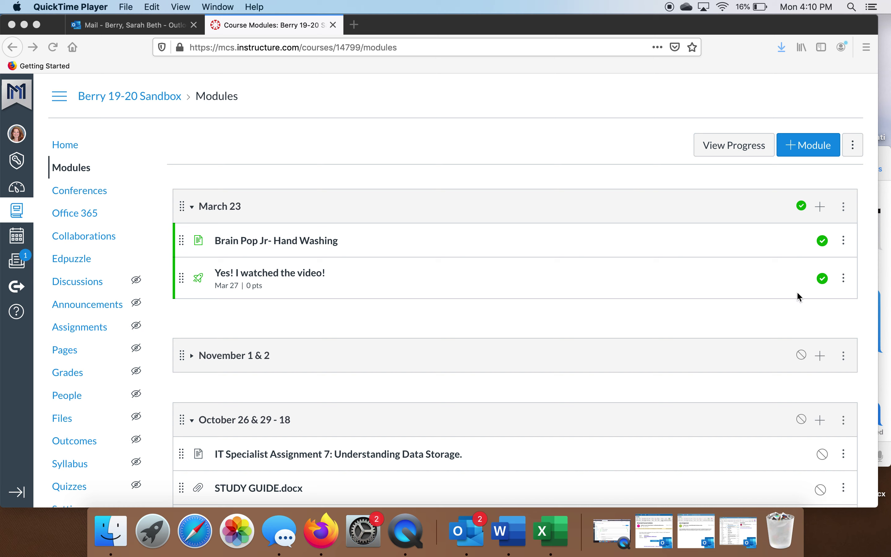
- Create a 'Dogs' assignment in the March 23 module and publish it
left_click(822, 209)
left_click(822, 210)
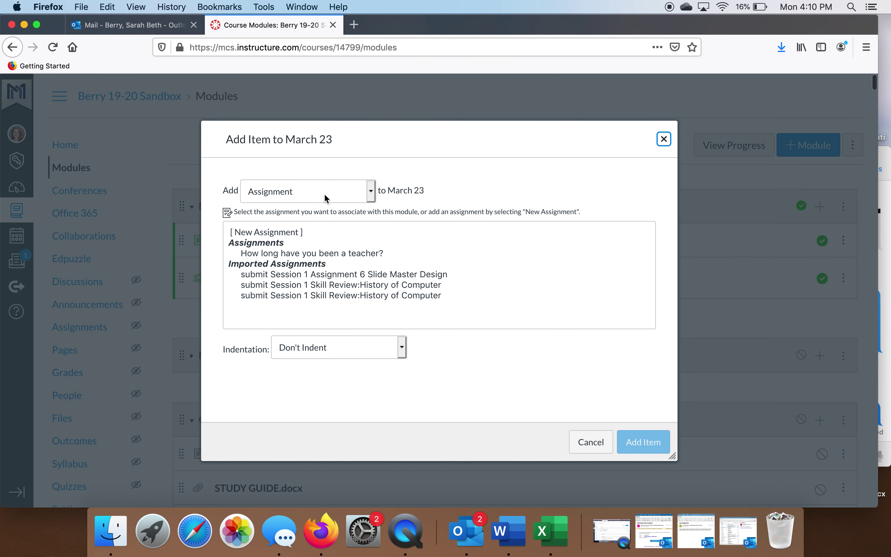
left_click(269, 232)
left_click(304, 348)
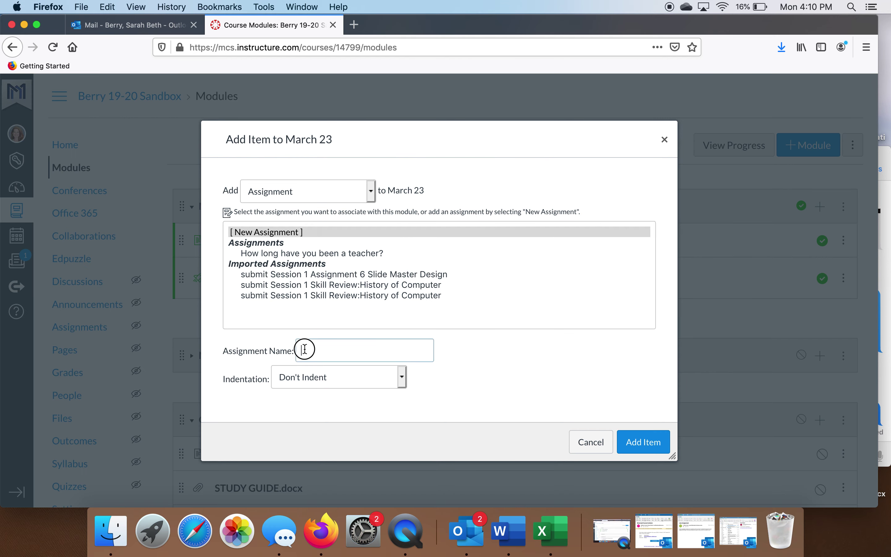
type("Dogs")
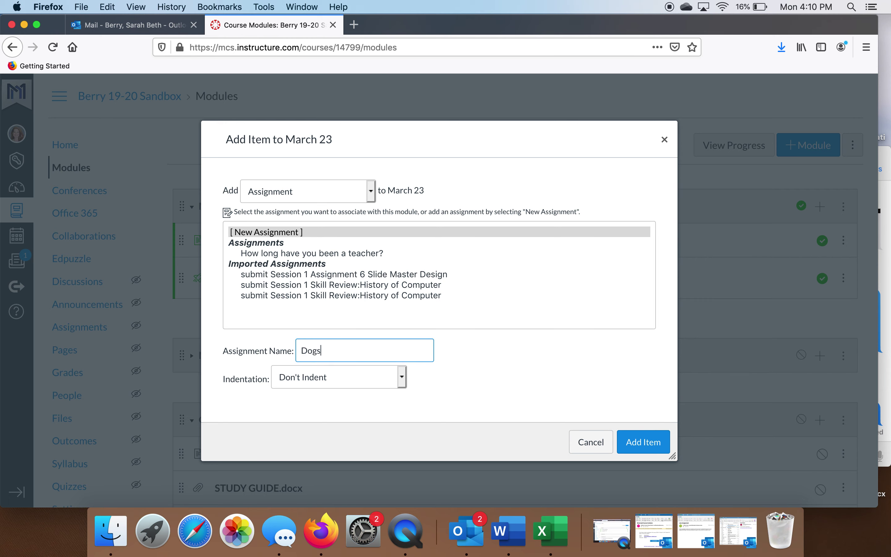
left_click(629, 451)
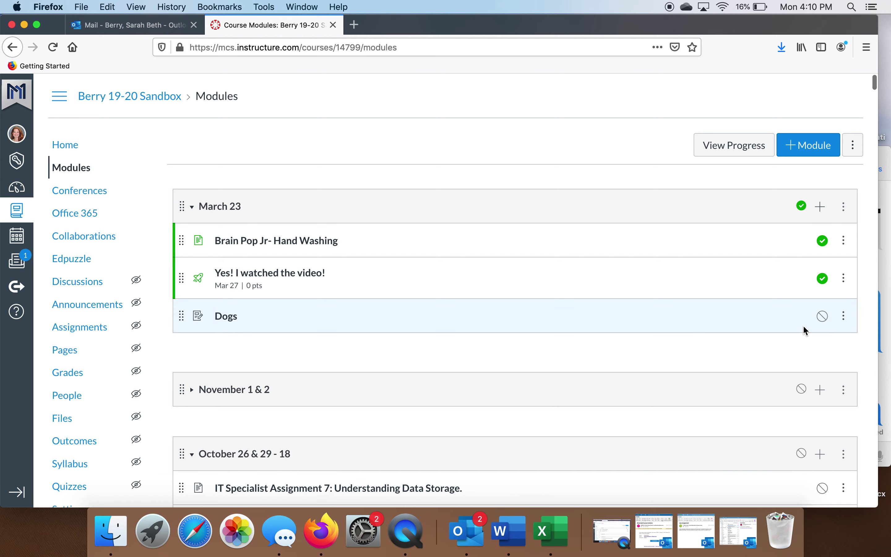
left_click(824, 317)
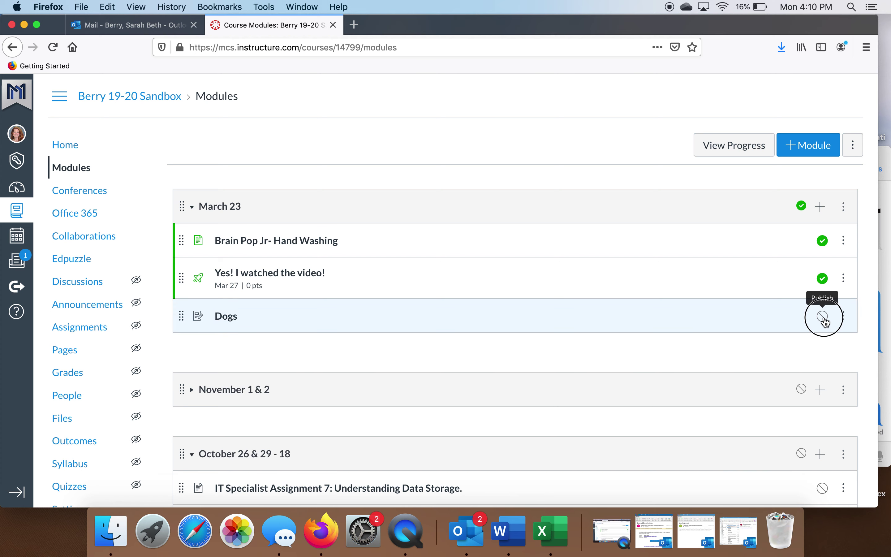
left_click(222, 317)
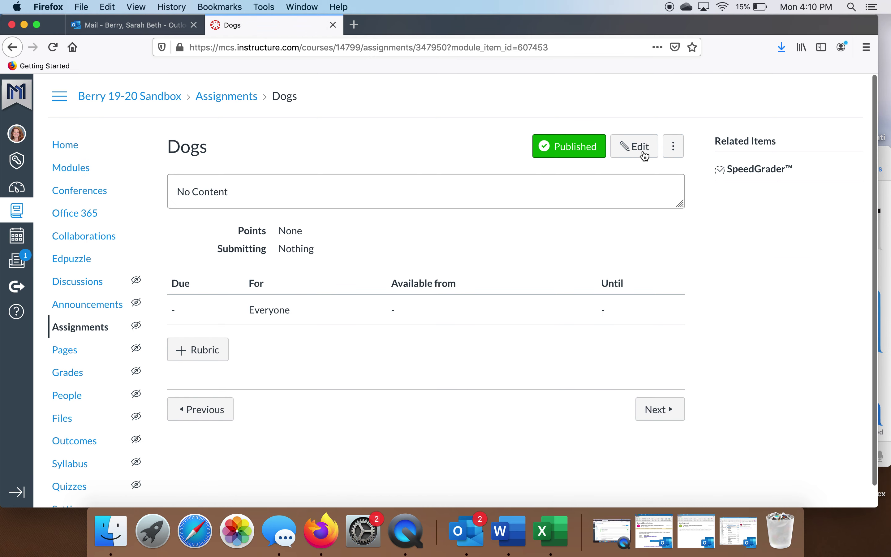
- Edit the Dogs assignment and begin its description with 'Directions'
left_click(642, 154)
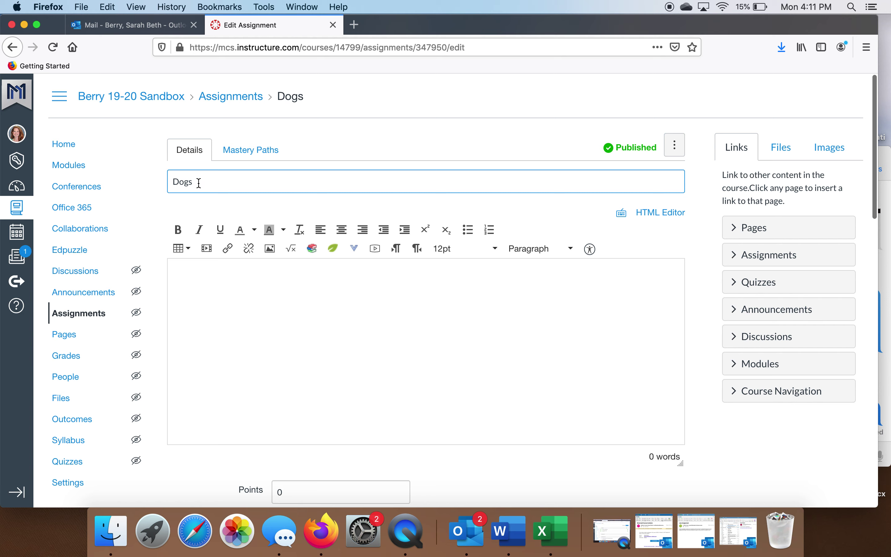
left_click(196, 310)
type("Directions.....")
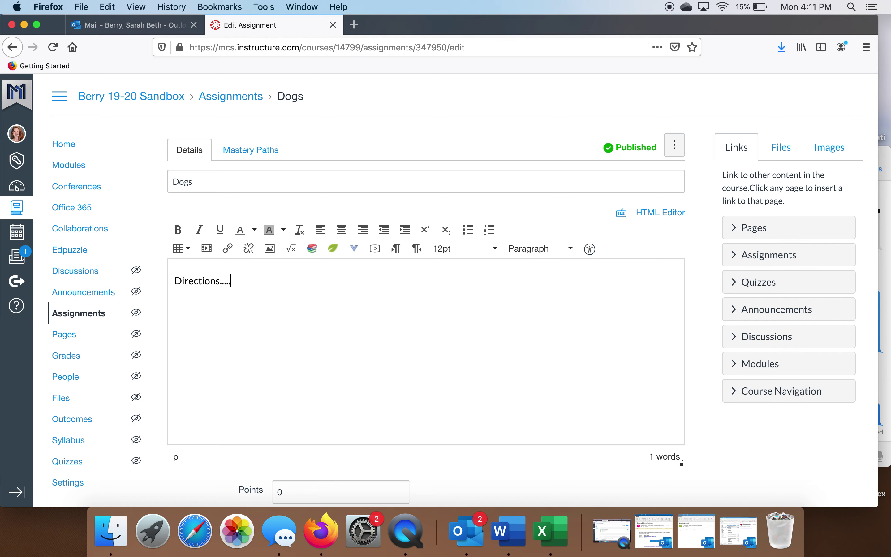
- Set the Dogs assignment's points to 100
scroll(393, 362, "down", 5)
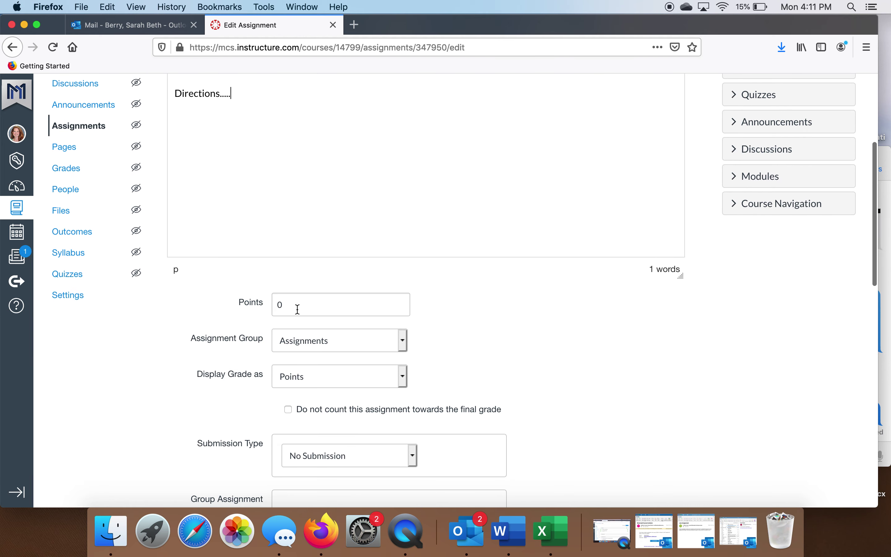
left_click(287, 309)
left_click(246, 309)
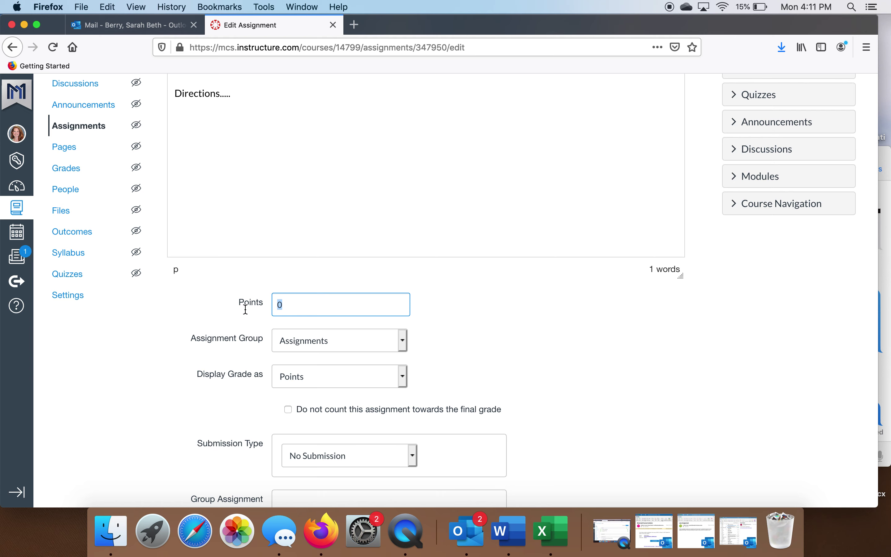
type("100")
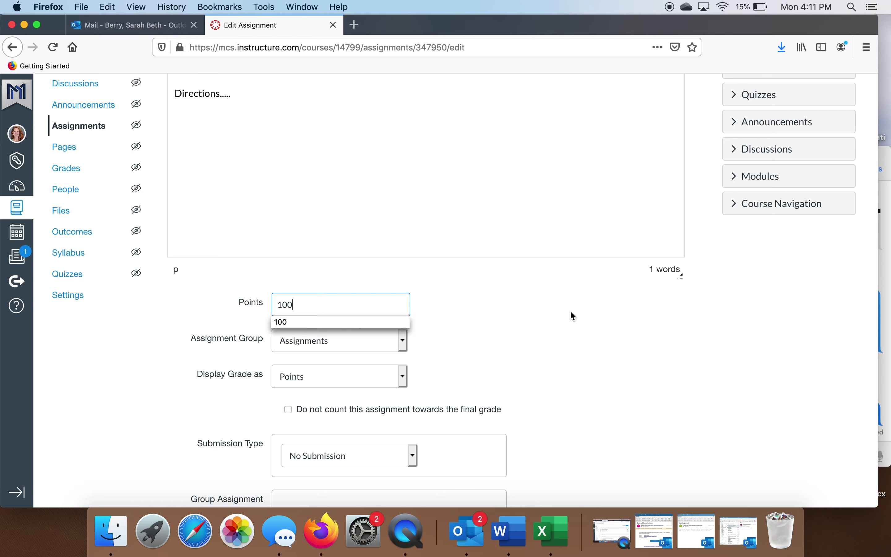
left_click(583, 315)
- Make the submission type Online with File Uploads allowed
scroll(503, 350, "down", 10)
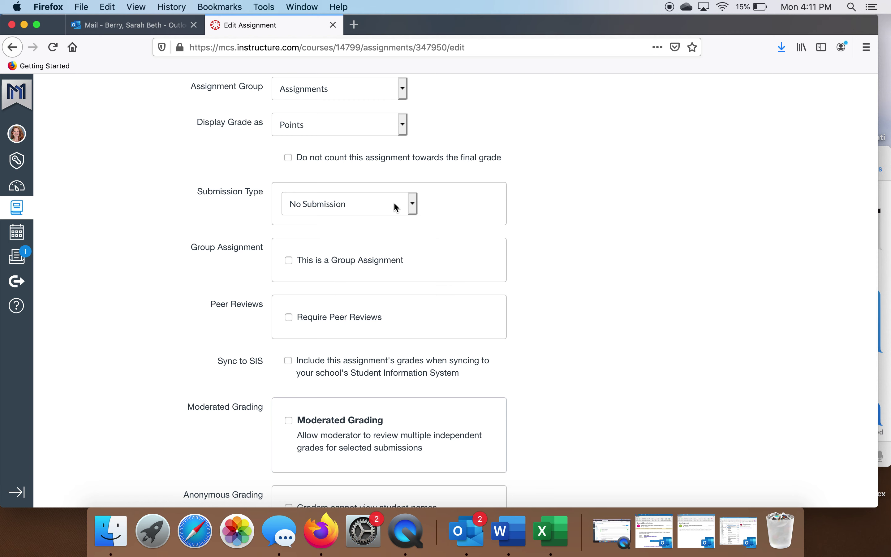
left_click(414, 208)
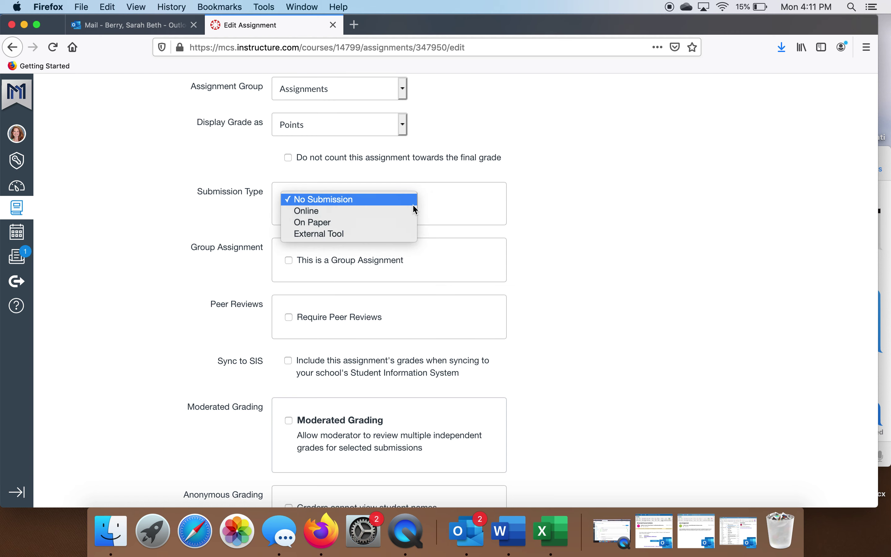
left_click(412, 213)
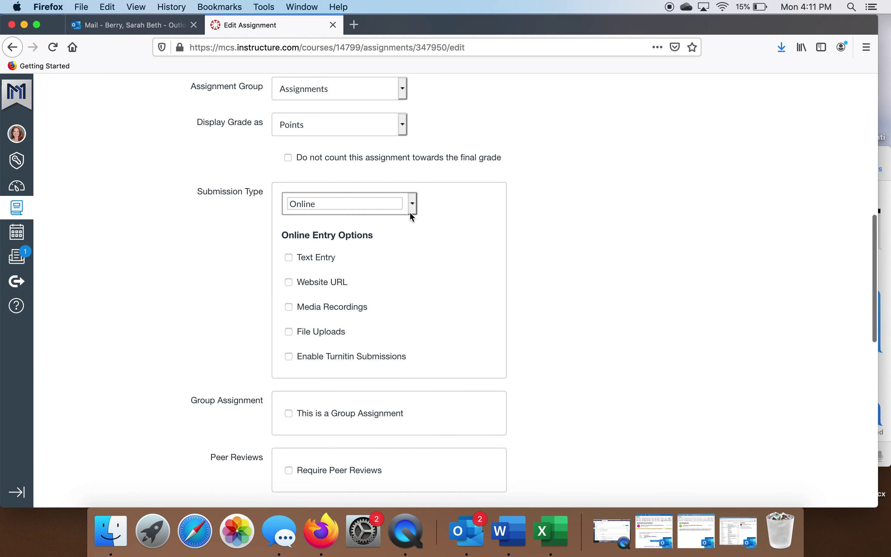
left_click(303, 331)
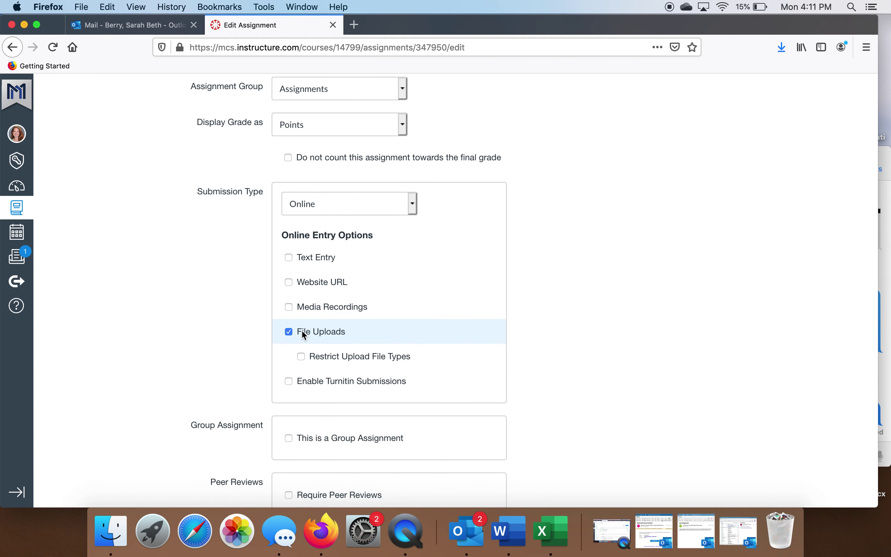
scroll(577, 335, "down", 5)
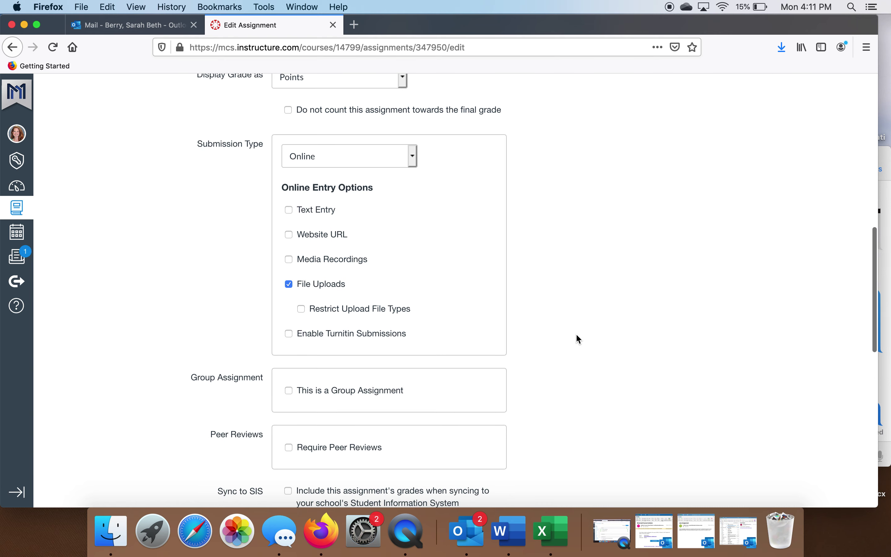
scroll(576, 335, "down", 8)
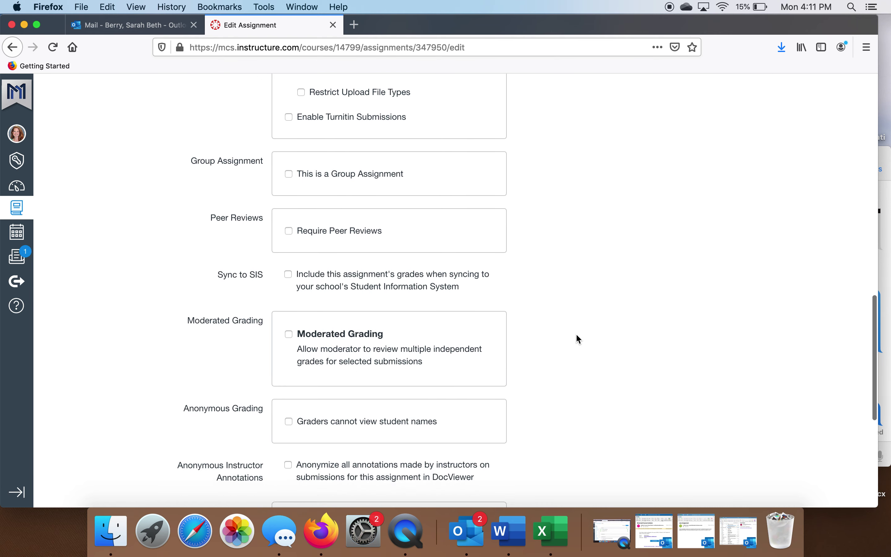
scroll(577, 335, "down", 8)
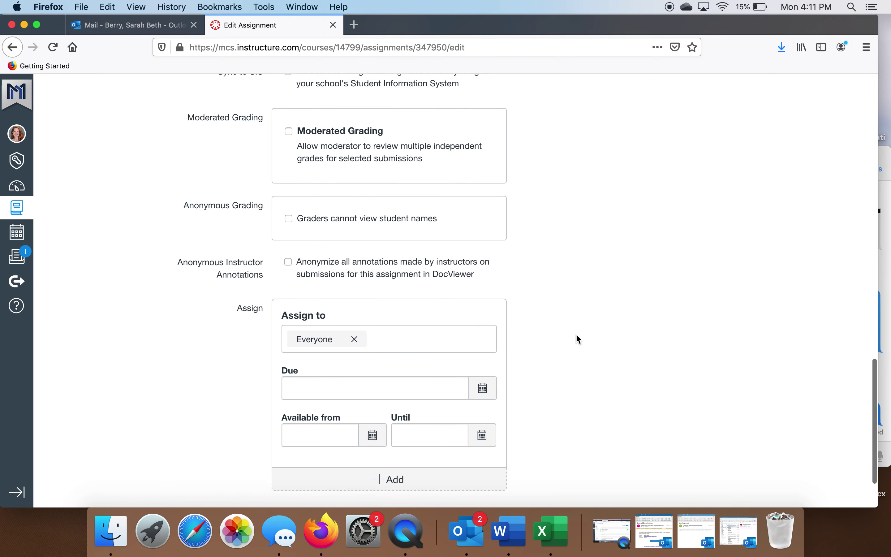
- Make the assignment available from Mar 23, due Mar 25, and closing Mar 27
left_click(372, 376)
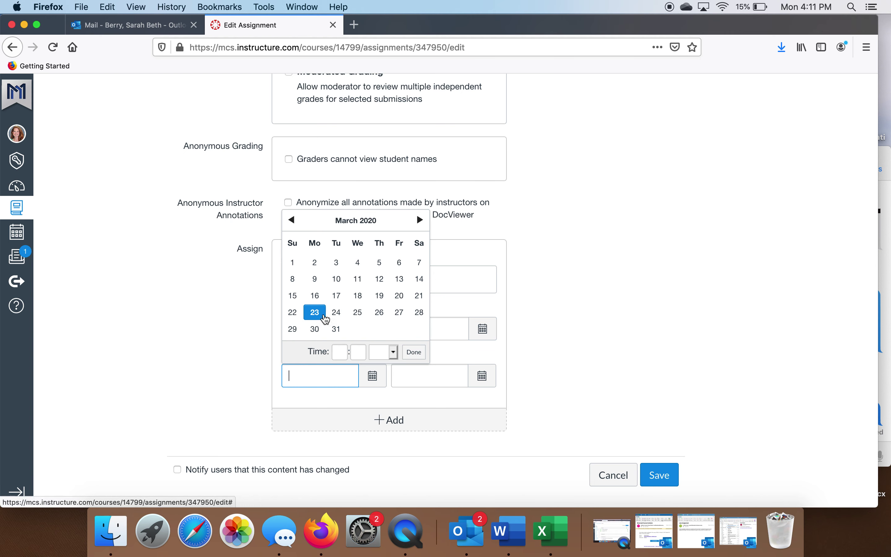
left_click(324, 317)
left_click(415, 353)
left_click(496, 333)
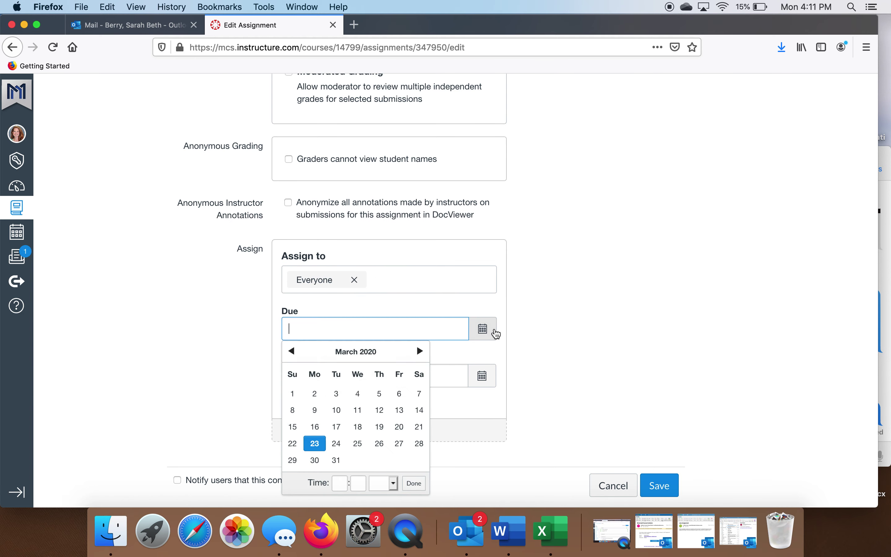
left_click(357, 444)
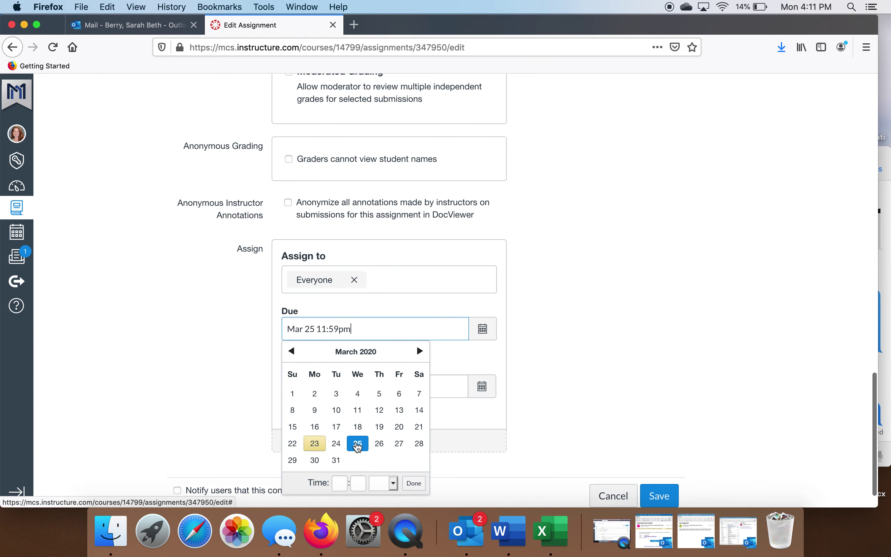
left_click(414, 483)
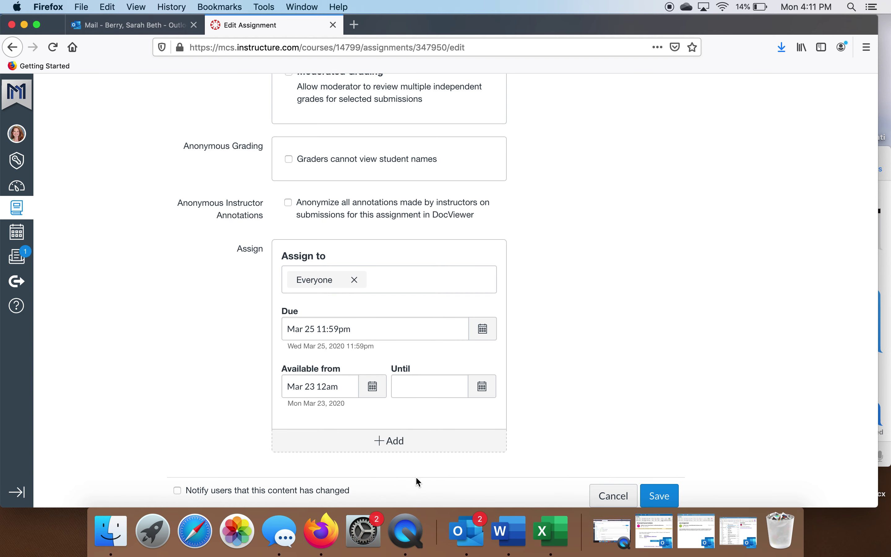
left_click(483, 387)
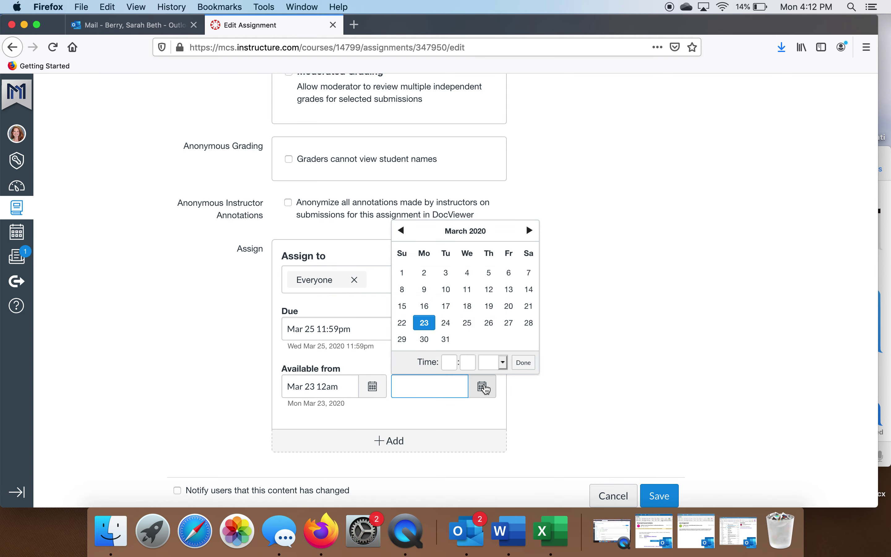
left_click(507, 326)
left_click(525, 366)
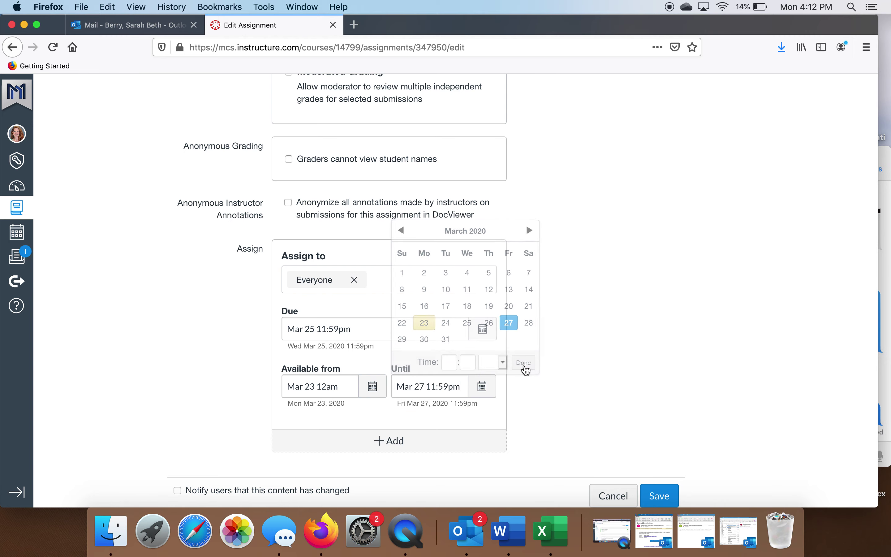
- Review the assignment form and save the Dogs assignment
scroll(525, 370, "down", 1)
scroll(526, 371, "up", 15)
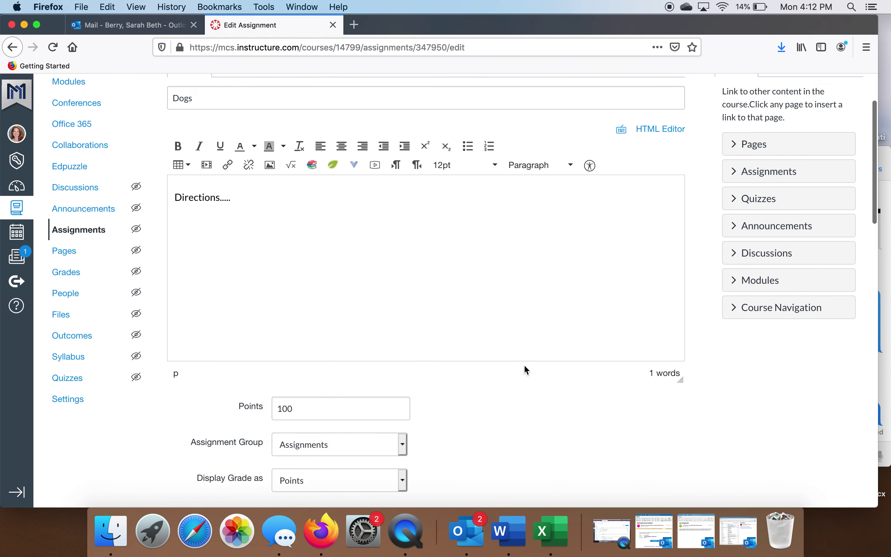
scroll(527, 370, "down", 10)
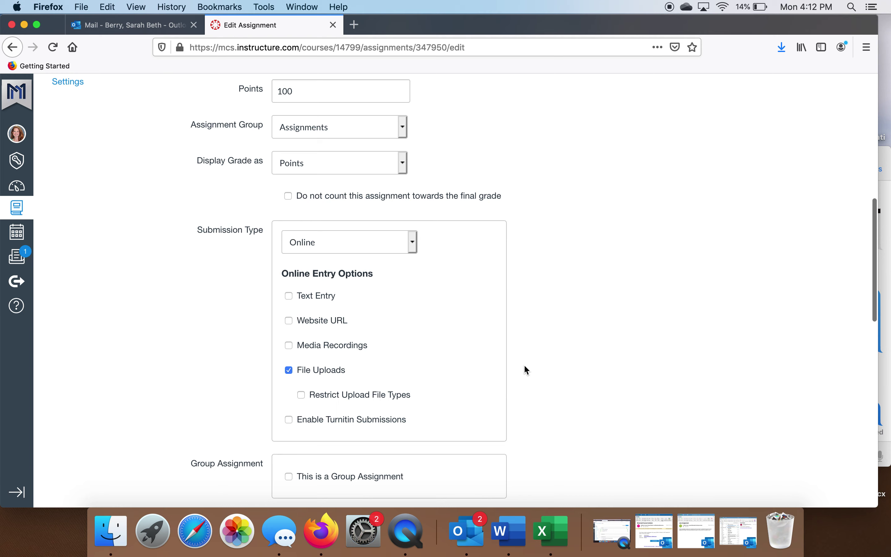
scroll(526, 369, "down", 15)
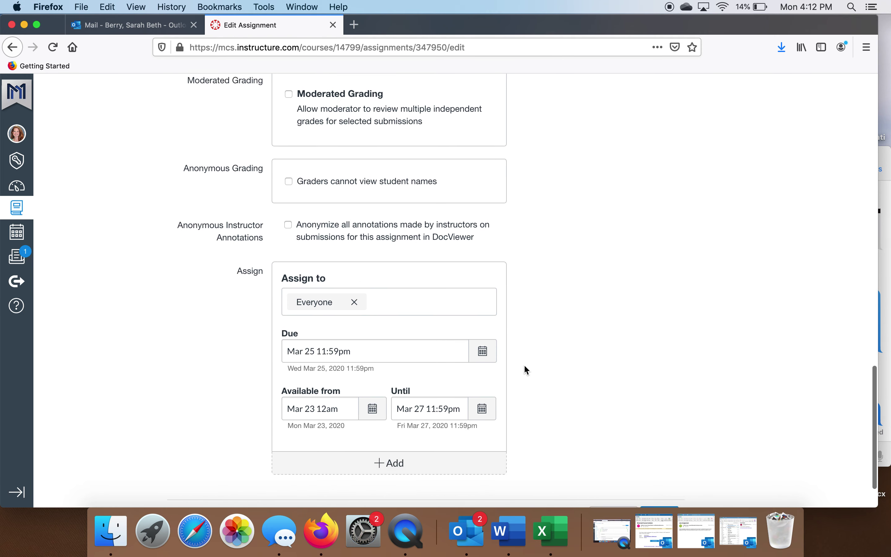
scroll(527, 369, "down", 3)
left_click(669, 462)
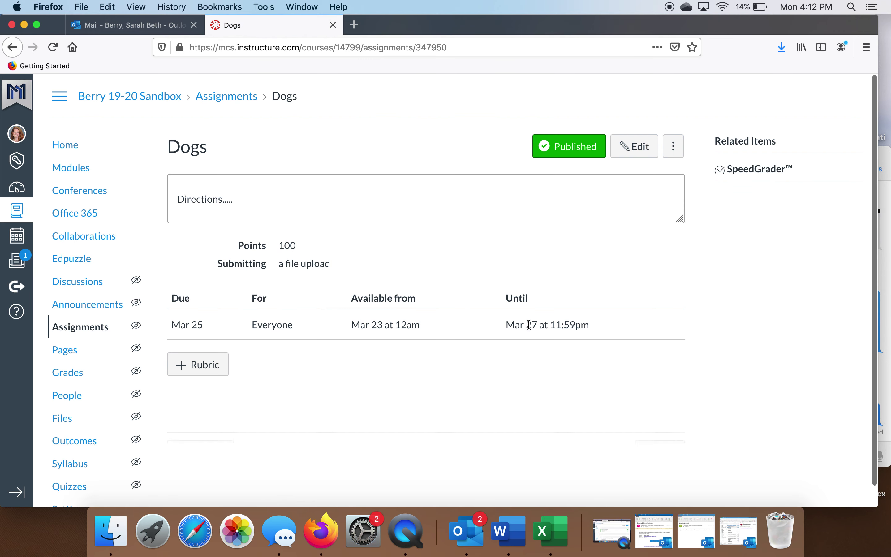
- Add a rubric to the Dogs assignment and retitle it from 'Some Rubric' to 'Dogs'
left_click(204, 368)
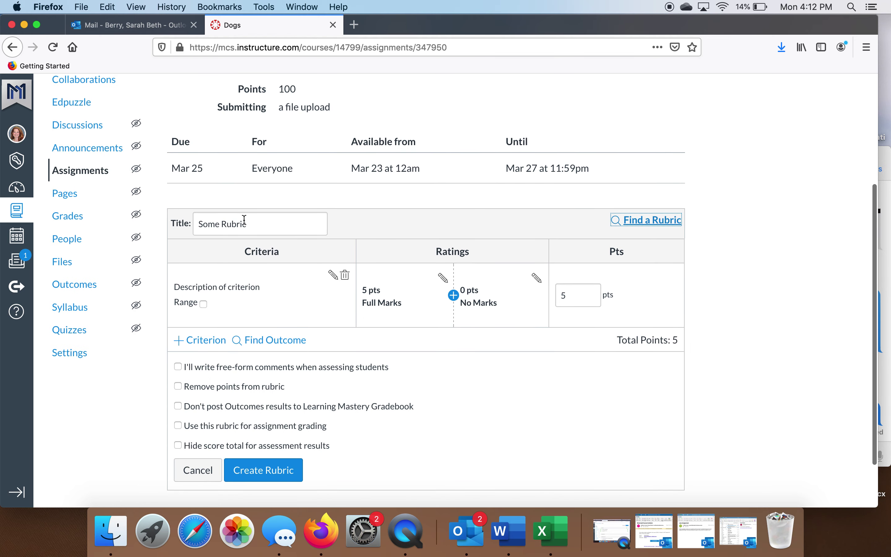
left_click_drag(264, 225, 191, 226)
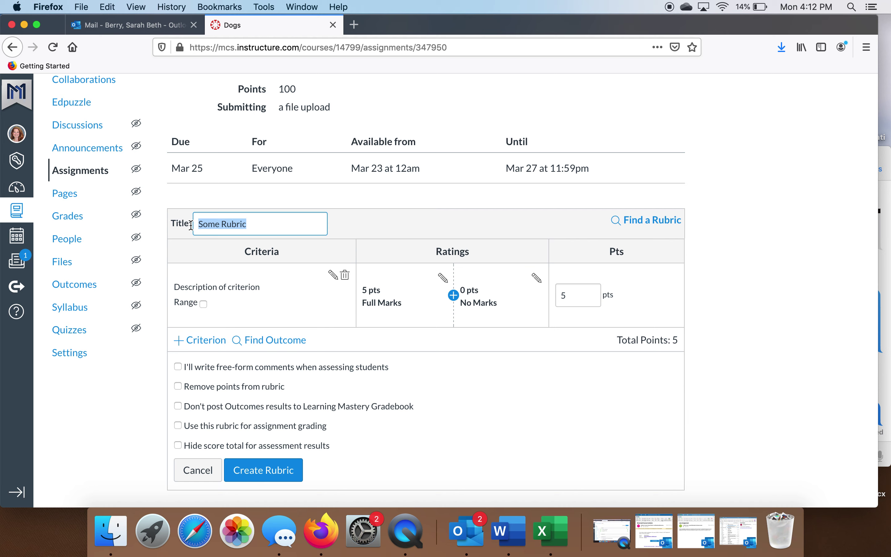
type("Dogs")
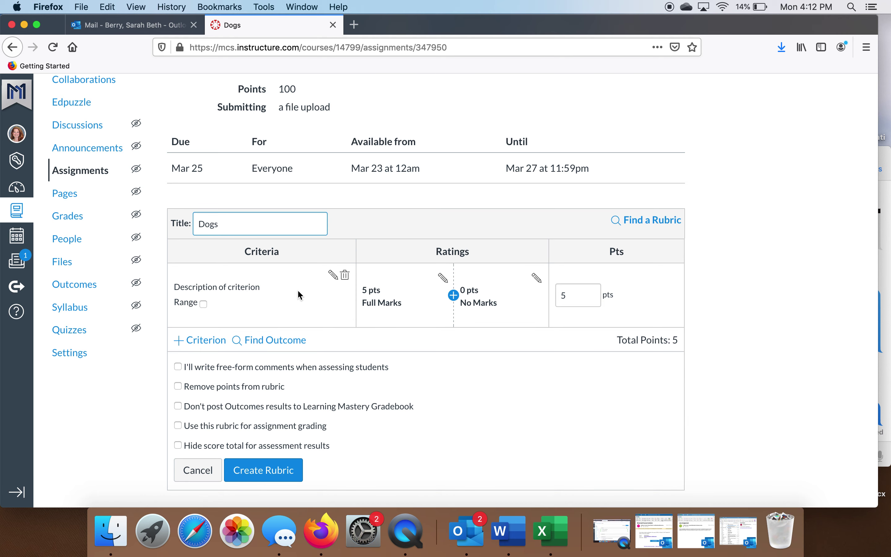
- Rename the first criterion to Title with long description 'Student has a title on their project'
left_click(334, 275)
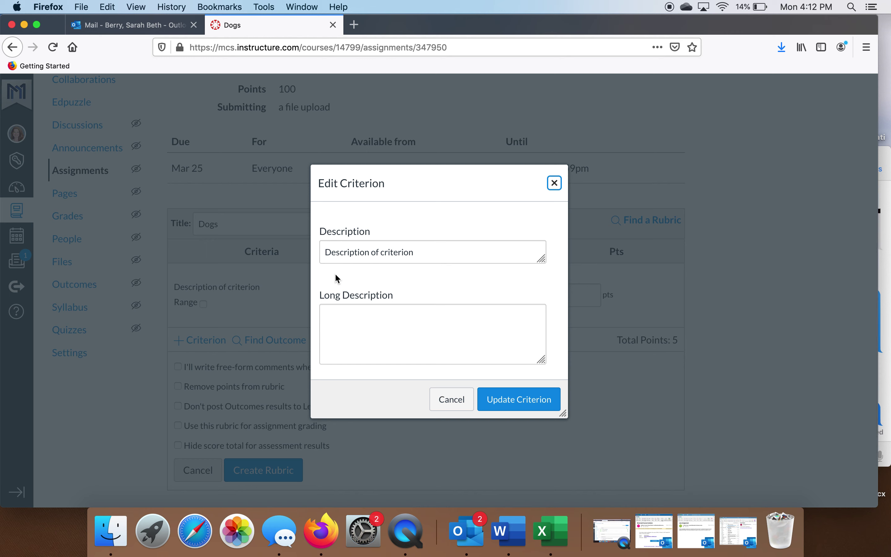
left_click_drag(418, 254, 321, 251)
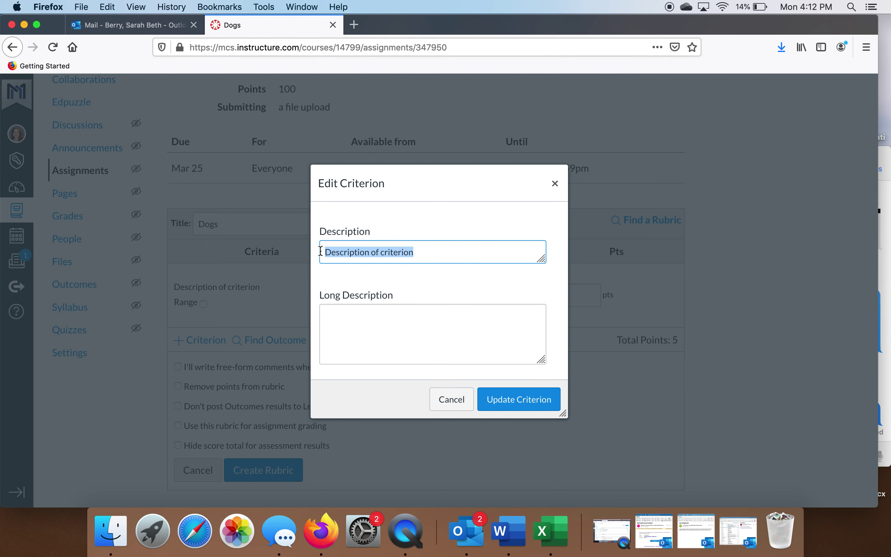
type("Title")
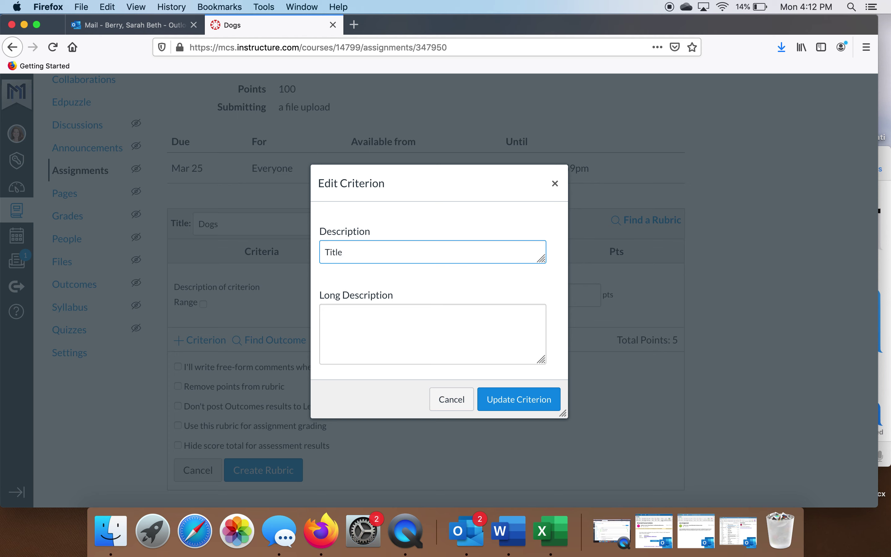
left_click(356, 321)
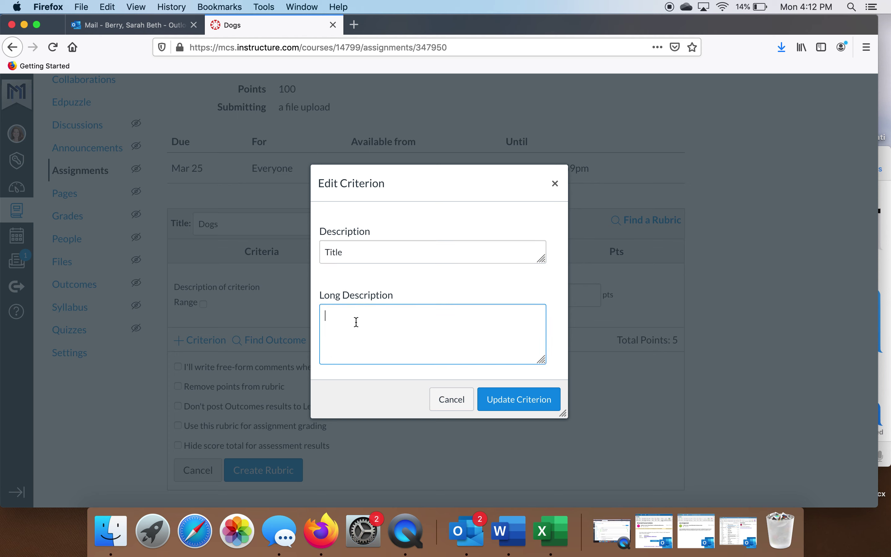
type("Student has a title on their ")
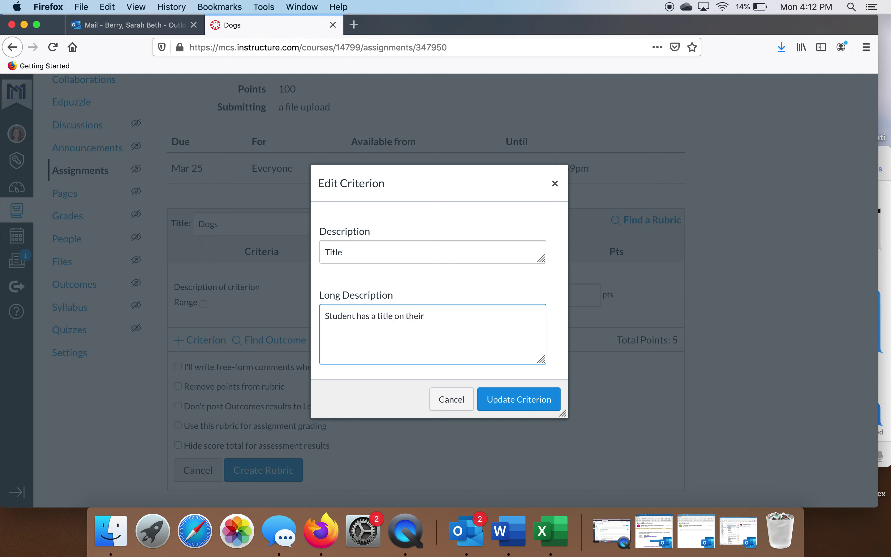
type("project")
left_click(508, 400)
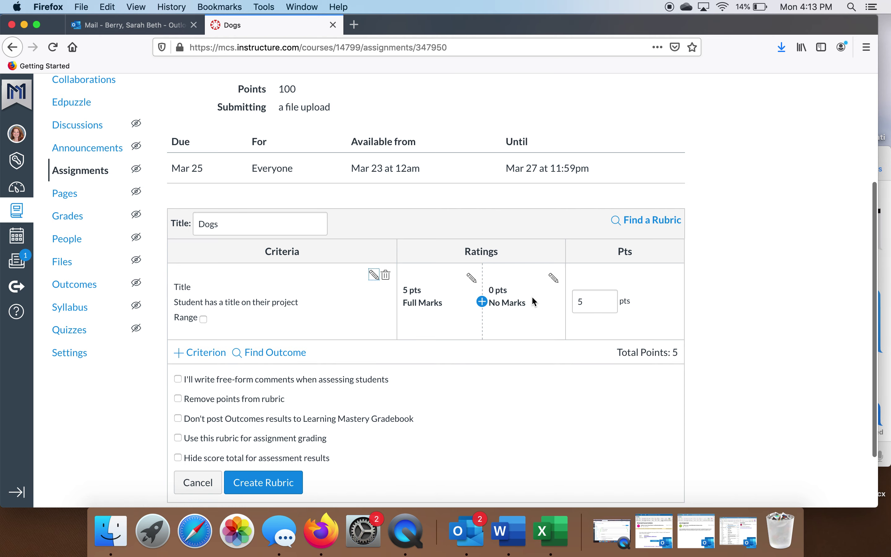
- Set the Title criterion's full-marks rating to 25 pts titled 'Yes! Paper has a title!'
left_click(474, 282)
left_click_drag(343, 236, 321, 238)
type("25")
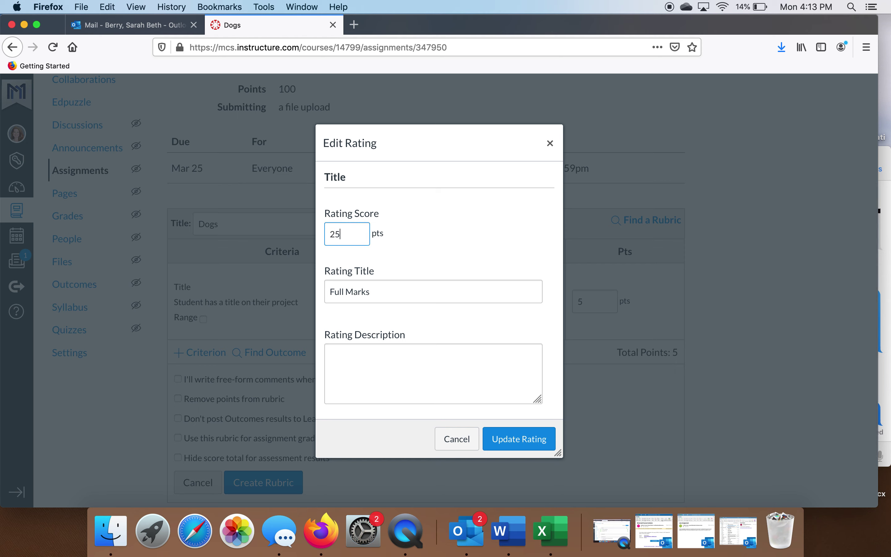
left_click_drag(397, 297, 282, 285)
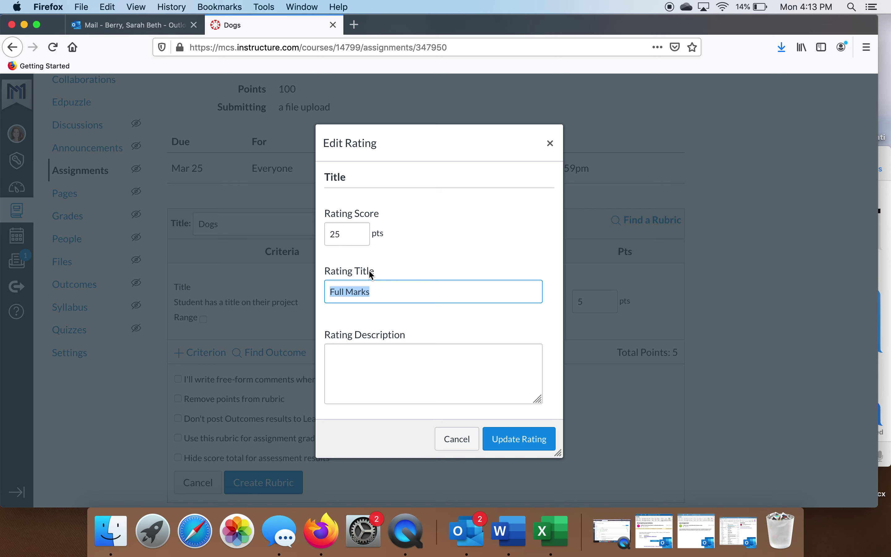
type("Yes! S")
type("tudent")
key("BackSpace")
key("BackSpace")
key("BackSpace")
key("BackSpace")
key("BackSpace")
key("BackSpace")
type("Paper has a")
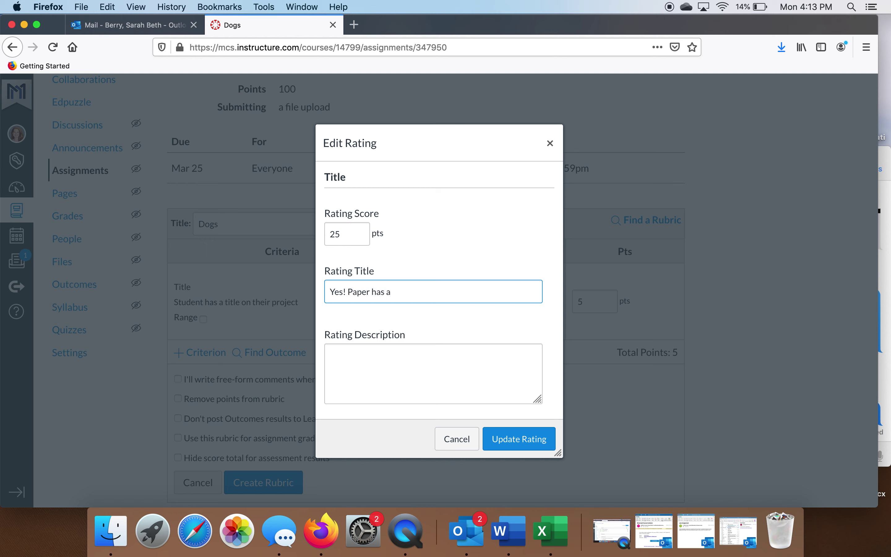
type(" title!")
left_click(517, 445)
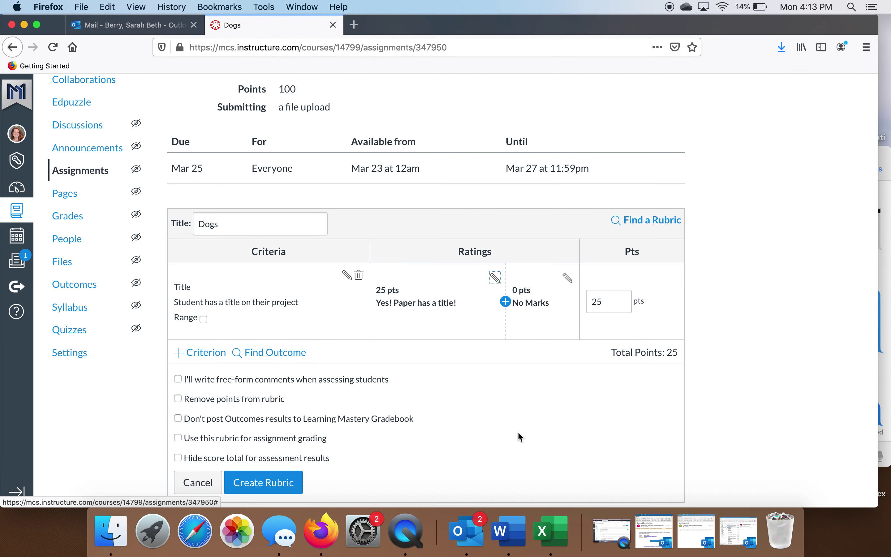
left_click(568, 281)
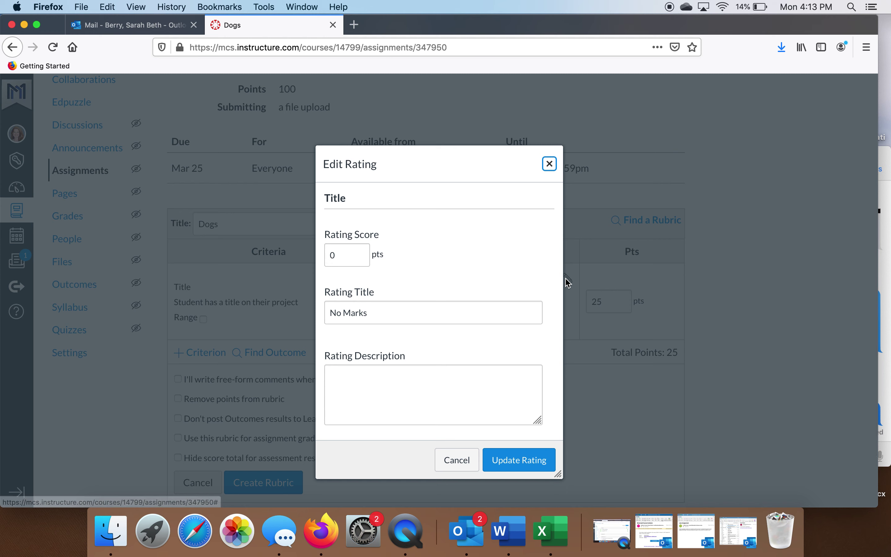
- Retitle the Title criterion's 0-point rating 'Shucks! No title!'
left_click_drag(386, 312, 305, 313)
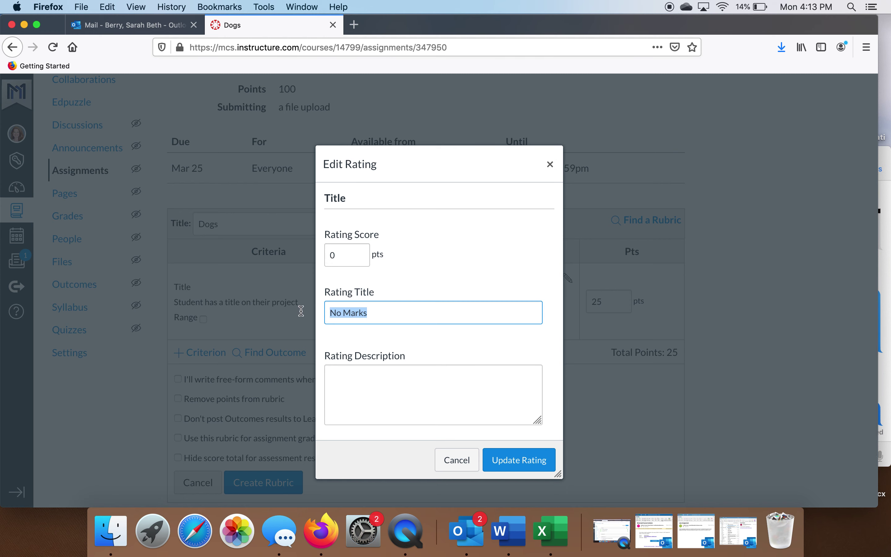
type("Shucks")
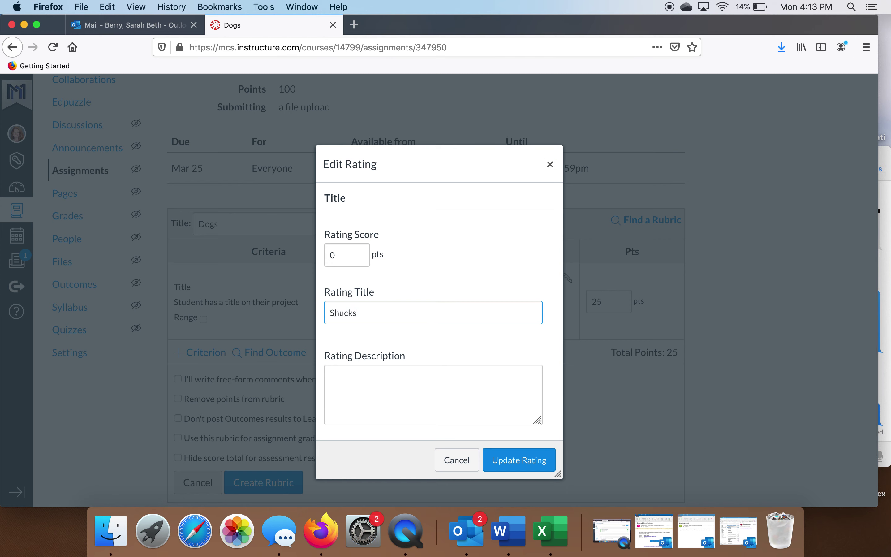
type("! No title!")
left_click(496, 463)
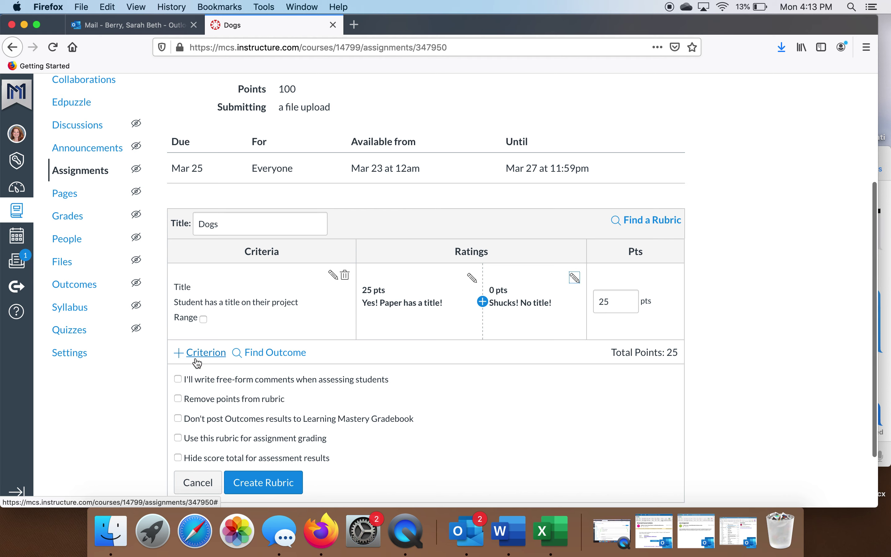
left_click(207, 360)
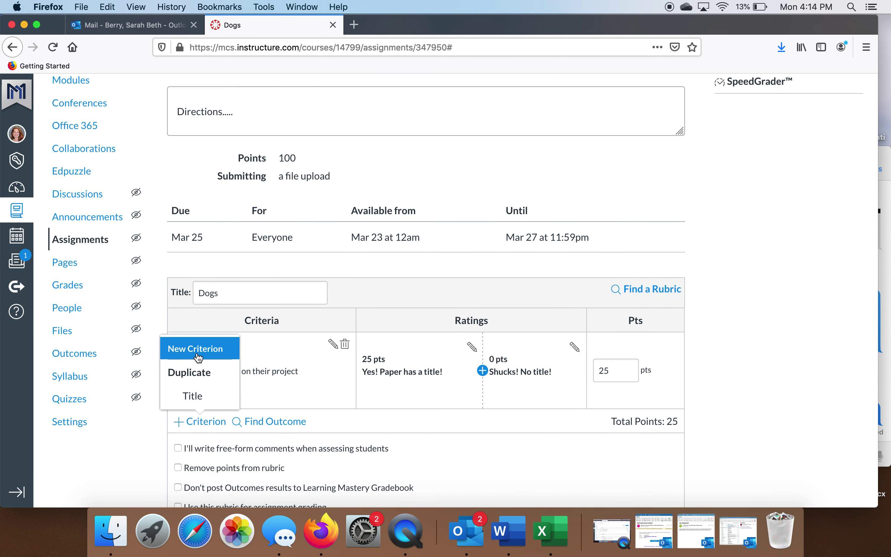
- Add a Word Art criterion with long description 'Student uses Word Art'
left_click(199, 357)
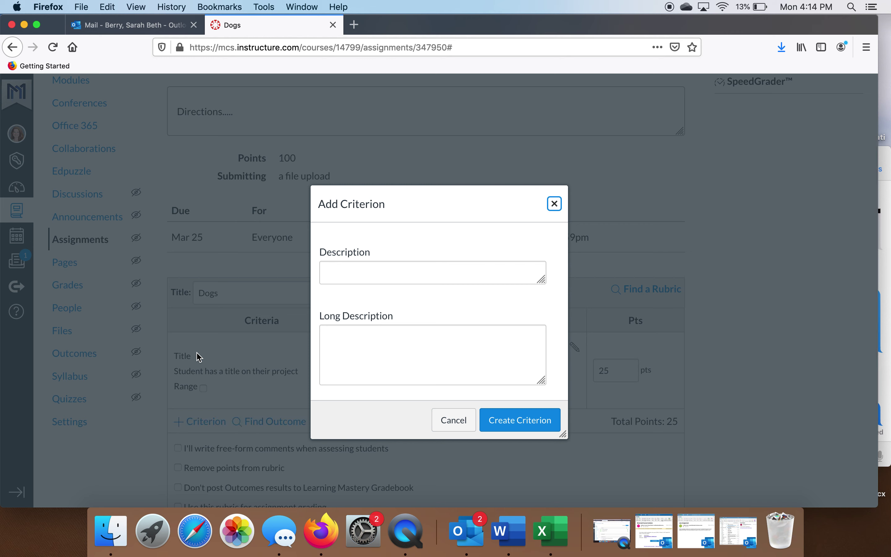
left_click(349, 270)
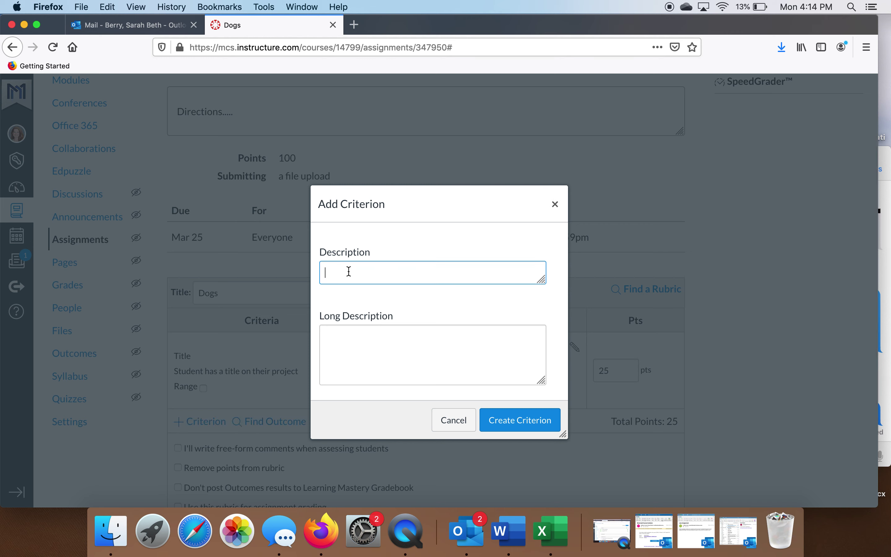
type("Word Art")
left_click(384, 341)
type("Stud")
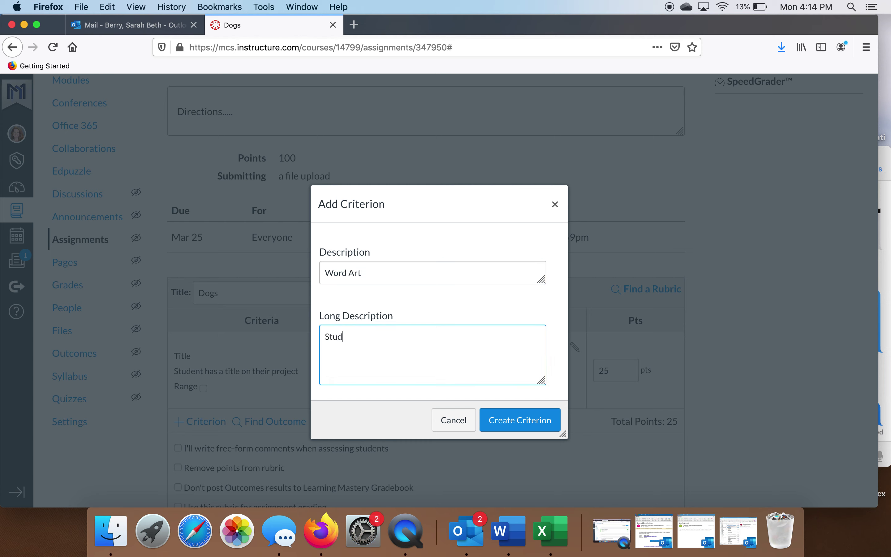
type("ent uses Word Art")
left_click(521, 421)
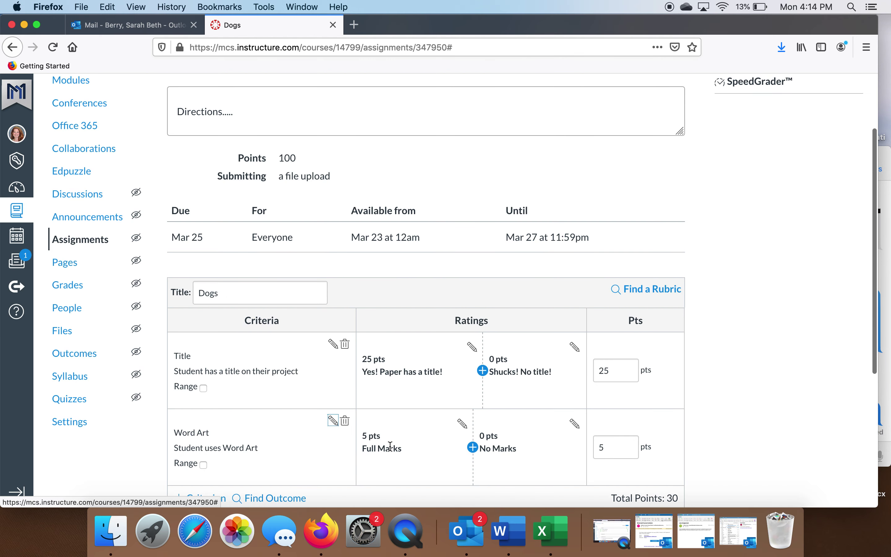
left_click(462, 424)
- Set the Word Art full-marks rating to 25 pts titled 'Yes! Word Art was used!'
double_click(348, 260)
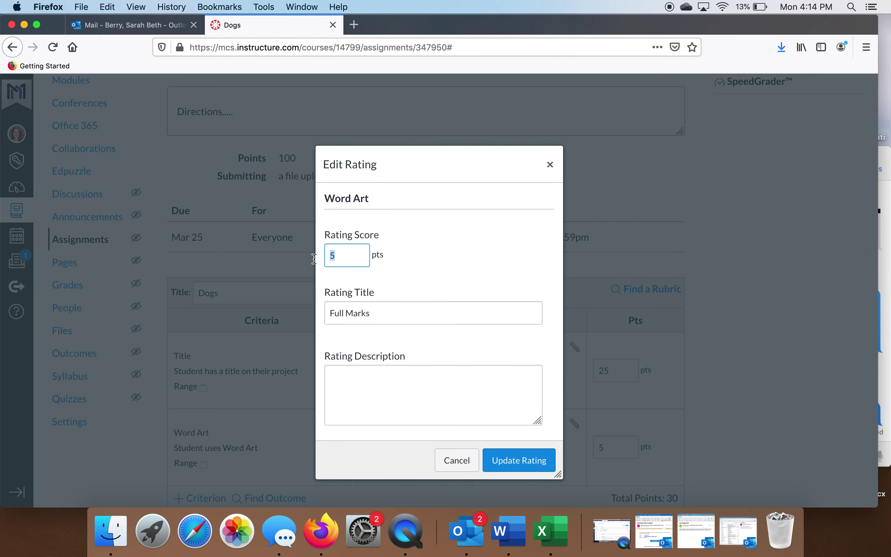
type("2")
left_click_drag(370, 314, 304, 317)
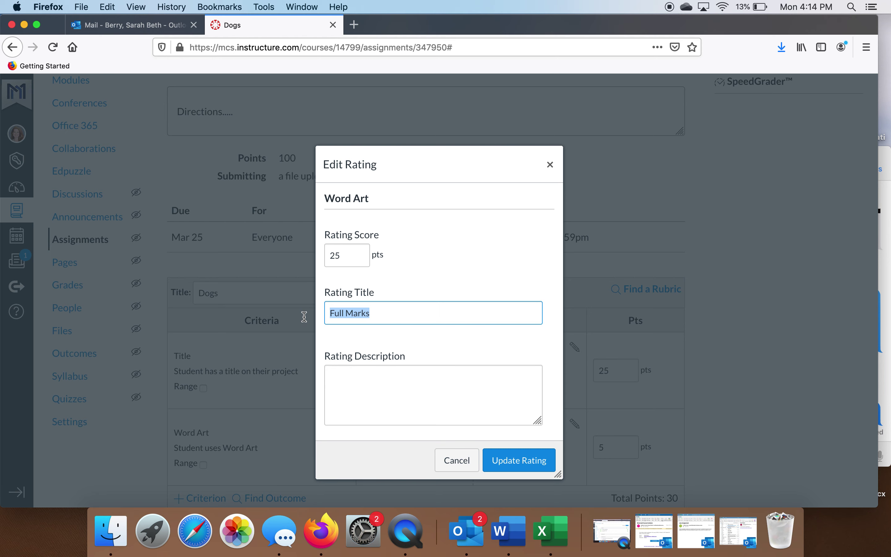
type("Yes! Word Art")
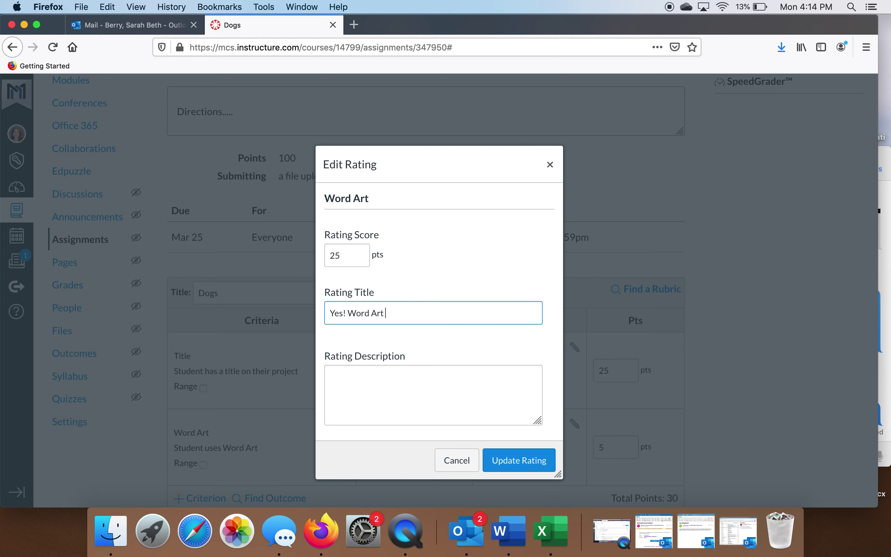
type(" W")
key("BackSpace")
type("was used@!")
key("BackSpace")
key("BackSpace")
type("!")
left_click(510, 463)
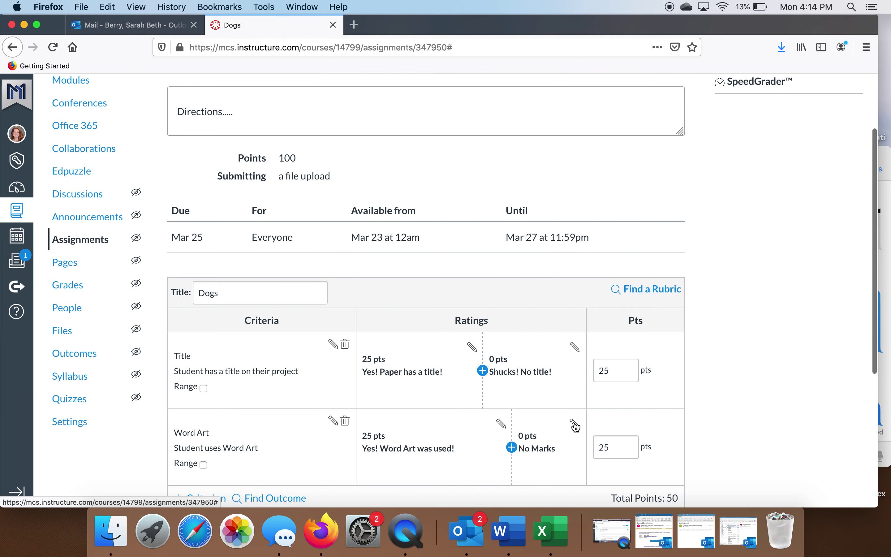
- Retitle the Word Art 0-point rating 'There was no Word Art.'
left_click(575, 424)
left_click_drag(379, 309, 309, 312)
type("There was no ")
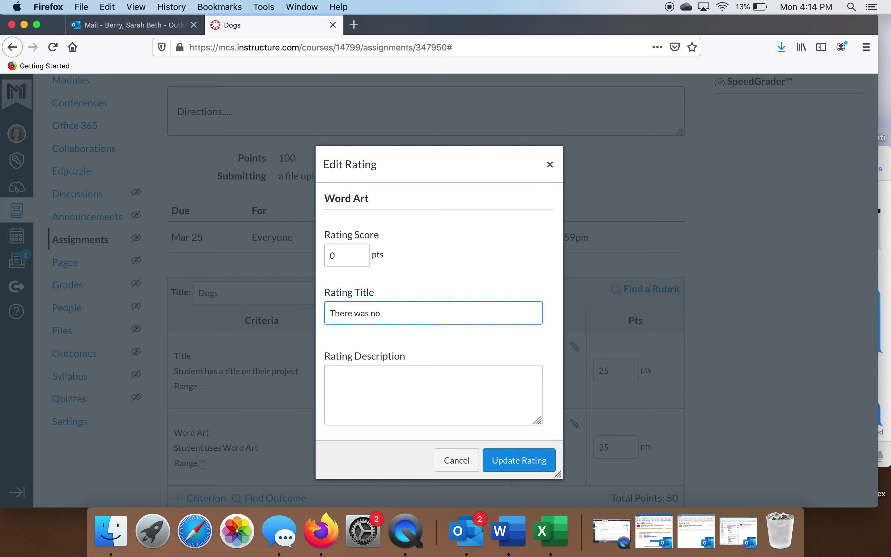
type("w")
key("BackSpace")
type("Word Art.")
left_click(516, 462)
scroll(515, 462, "down", 3)
scroll(517, 465, "down", 1)
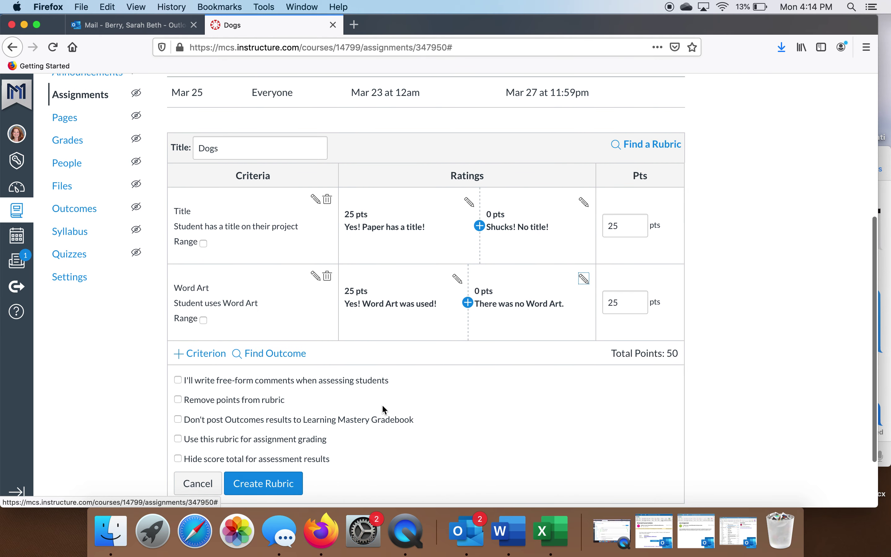
left_click(205, 358)
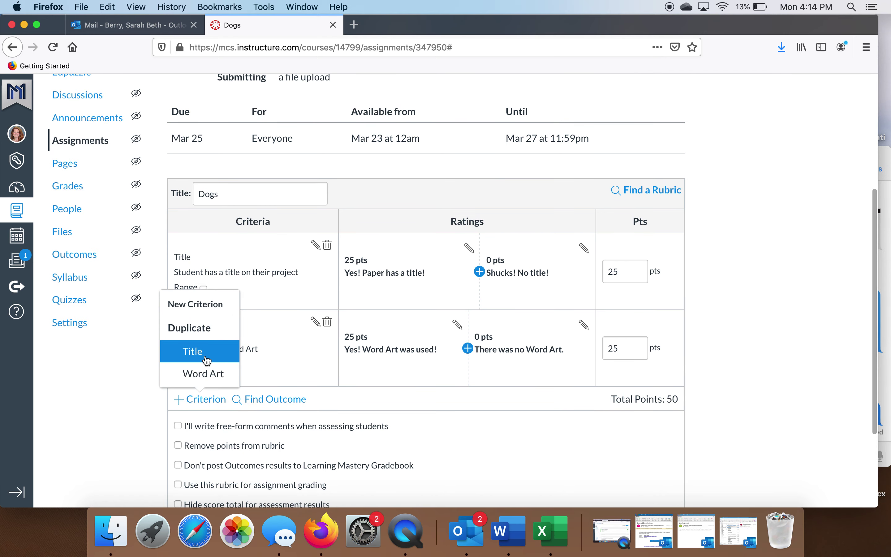
- Duplicate the Word Art criterion and rename the copy to Clip Art
left_click(201, 329)
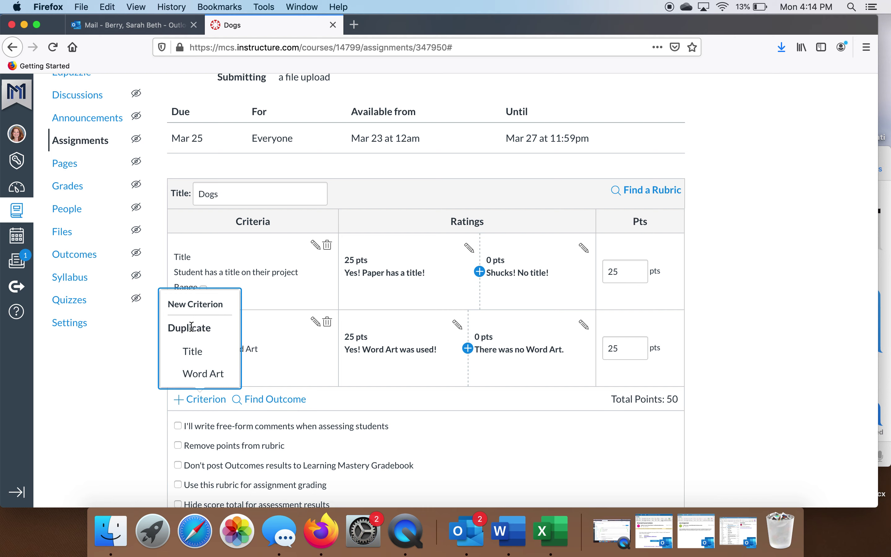
left_click(202, 376)
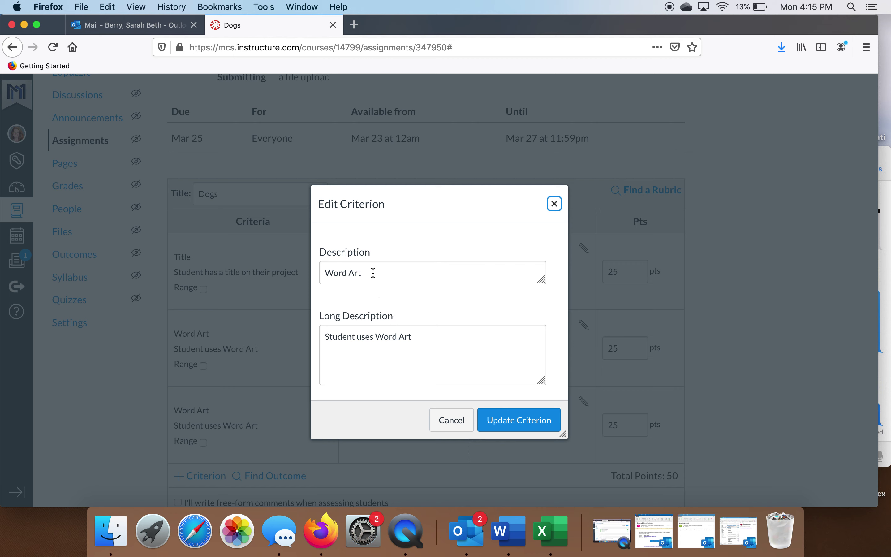
left_click_drag(373, 273, 310, 273)
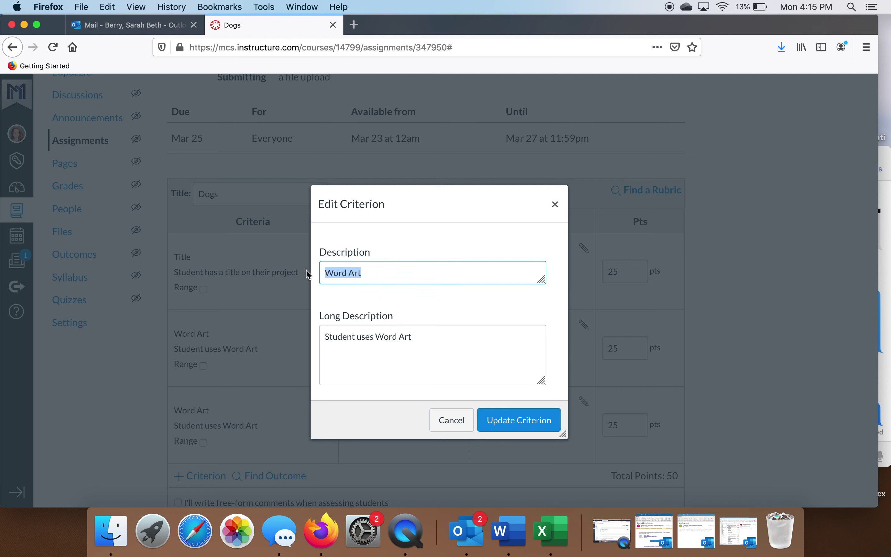
type("Clip")
- Change its long description to 'Student uses Clip Art' and save the criterion, bringing the total to 75 points
left_click(384, 337)
double_click(383, 337)
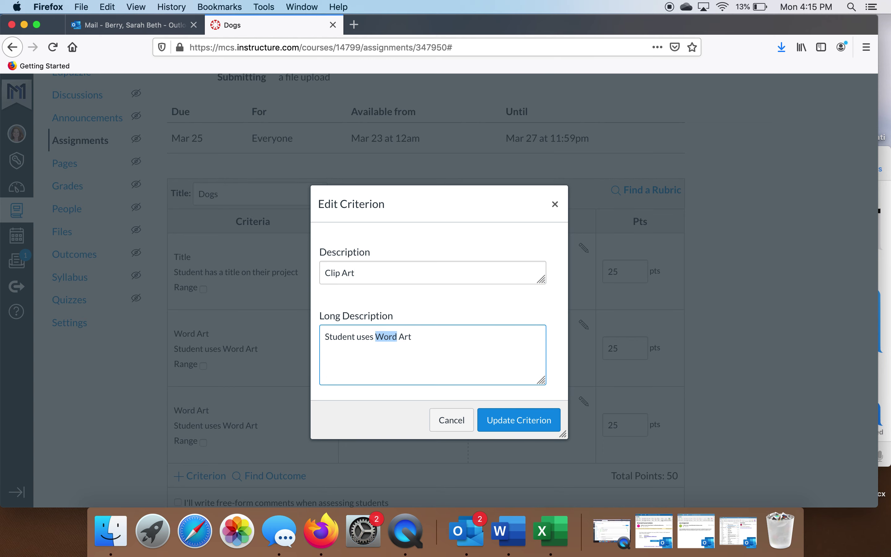
type("Clip")
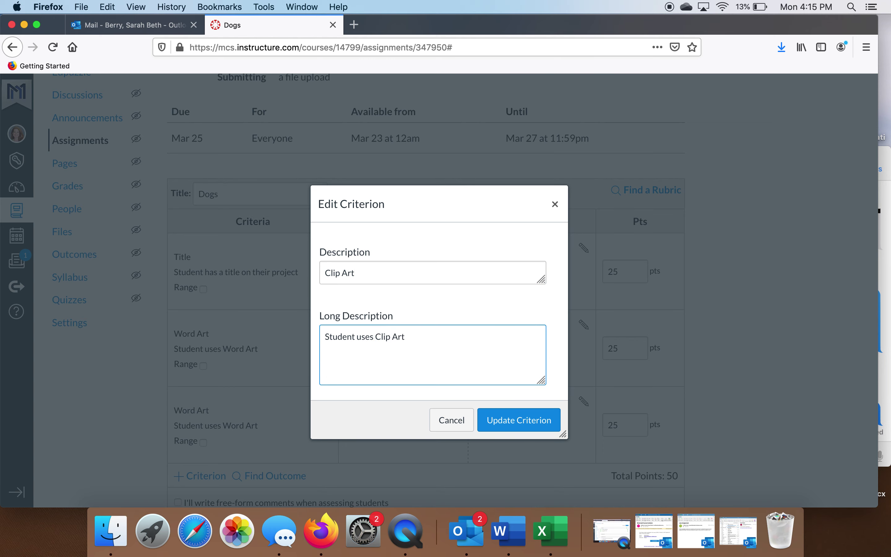
left_click(504, 419)
scroll(506, 421, "down", 5)
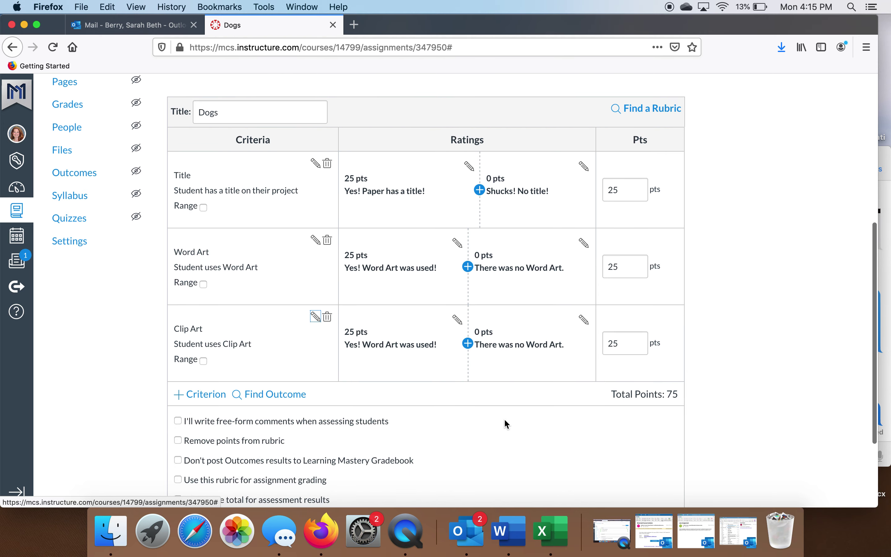
left_click(458, 319)
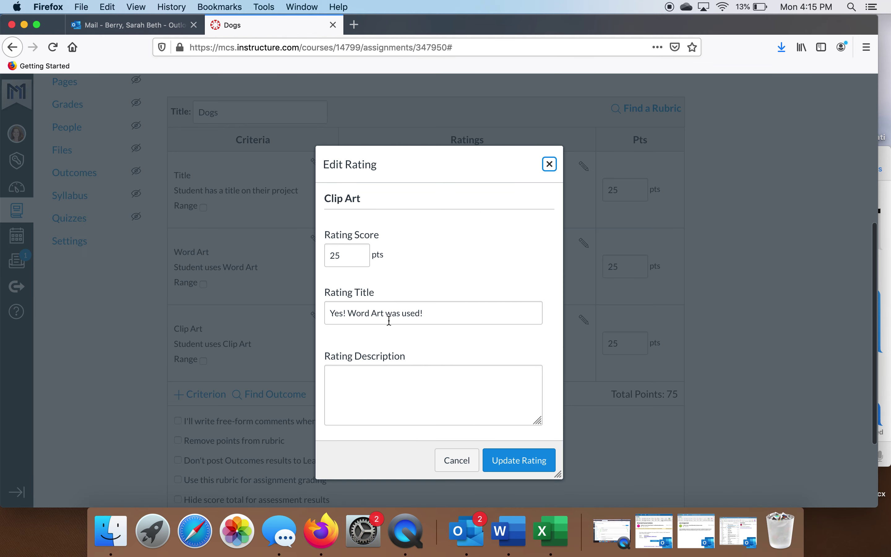
- Retitle the Clip Art 25-point rating to 'Yes! Clip Art was used!'
double_click(370, 314)
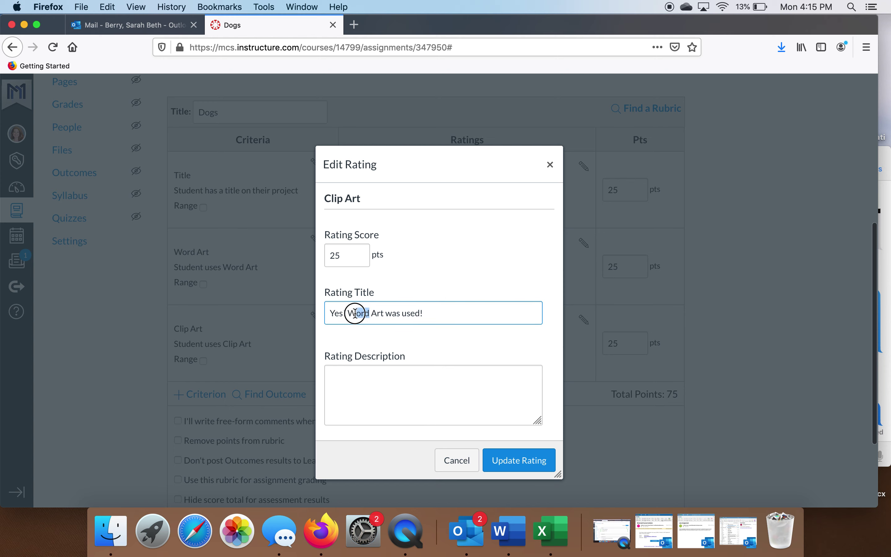
type("Clip")
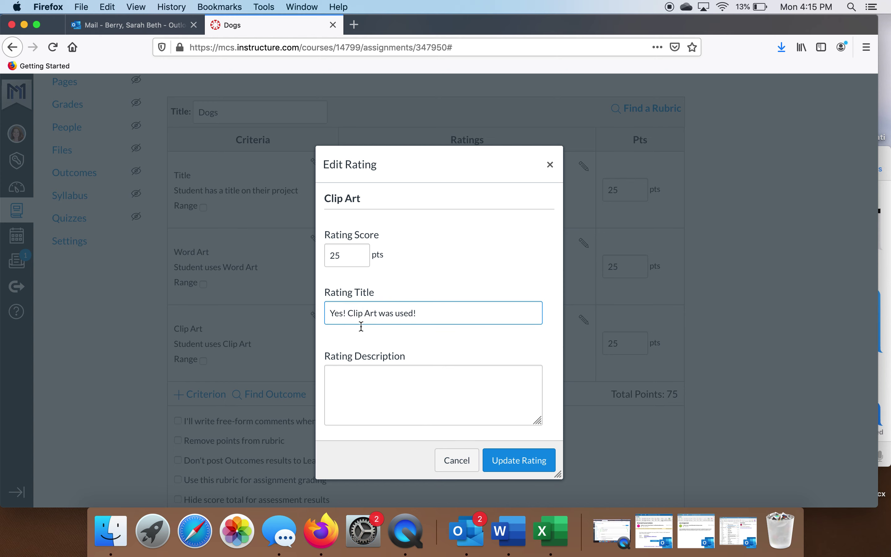
left_click(520, 461)
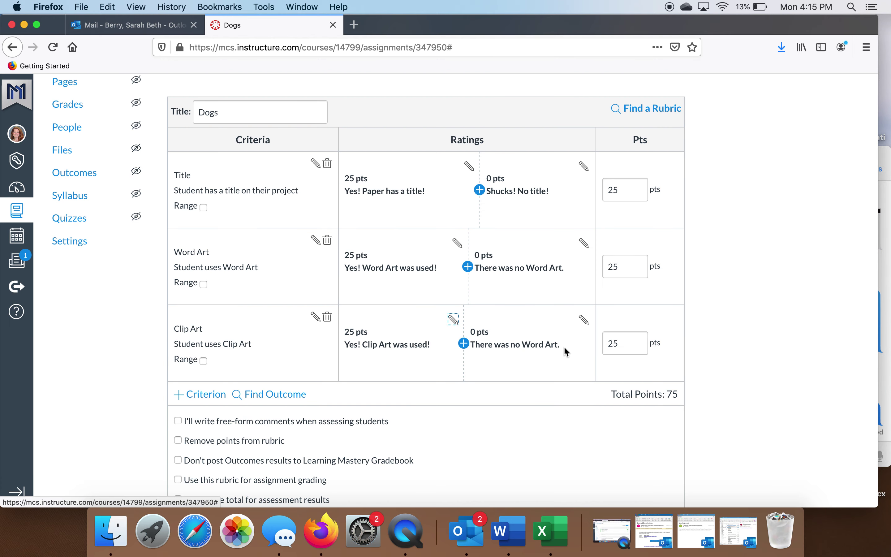
- Retitle the Clip Art 0-point rating to 'There was no Clip Art.'
left_click(583, 319)
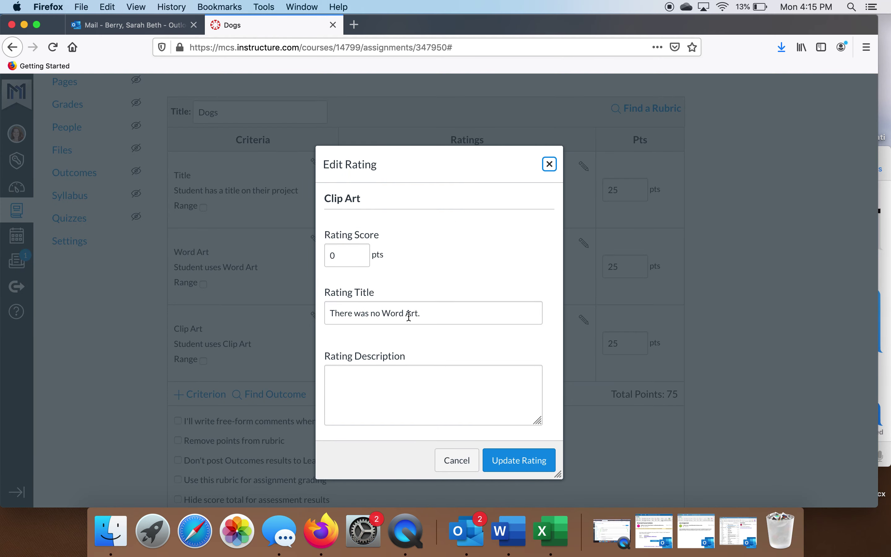
left_click_drag(404, 314, 382, 313)
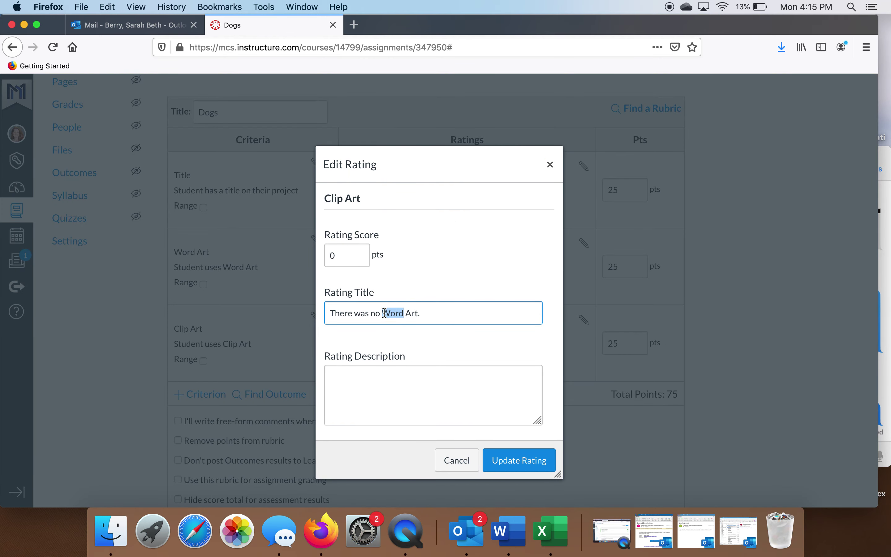
type("Clip")
left_click(511, 459)
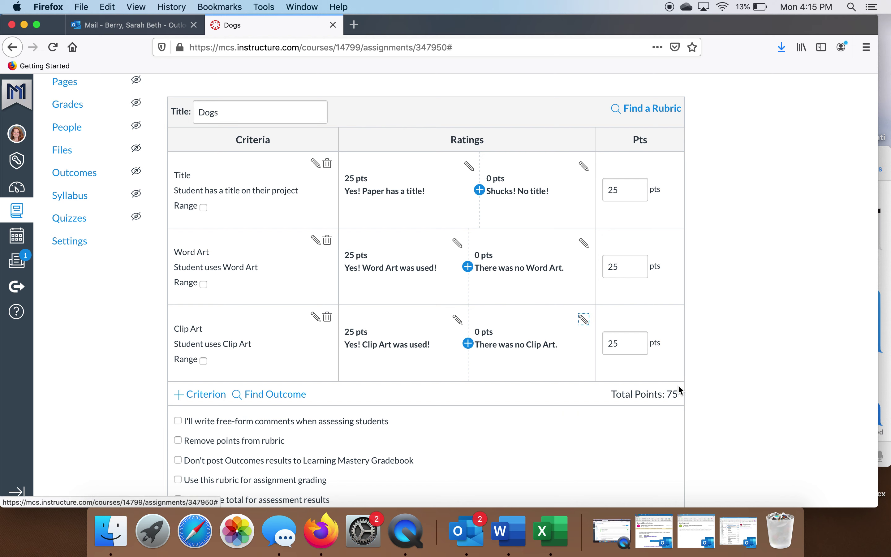
left_click(216, 395)
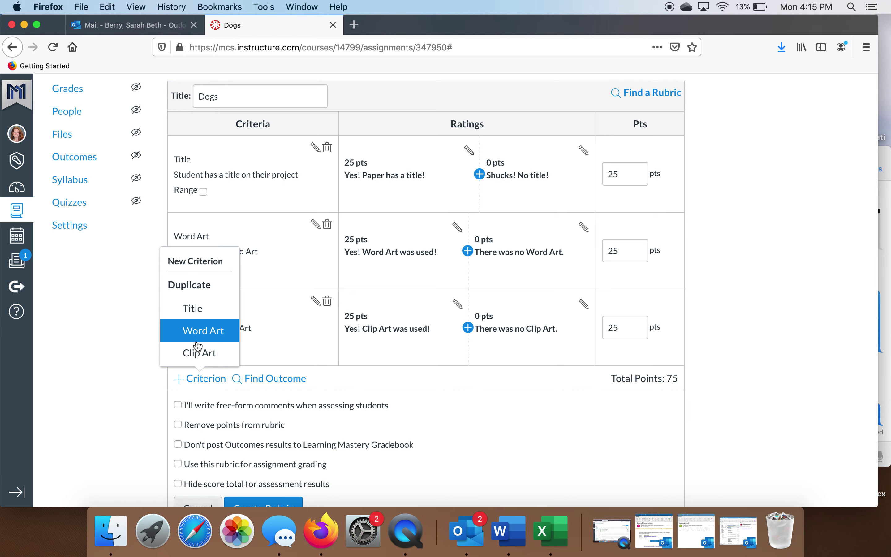
- Duplicate Word Art as a 25-point criterion named 'Student Turned in Project on Time' with no long description
left_click(199, 331)
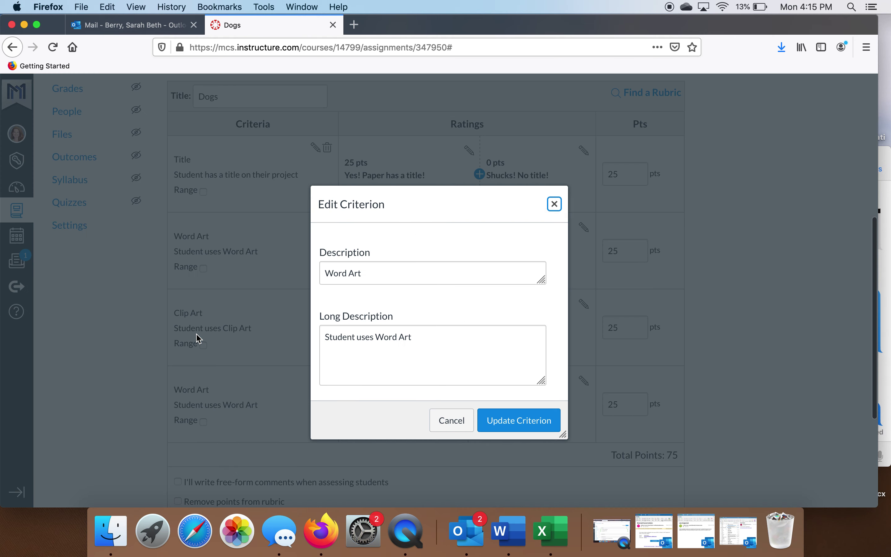
left_click_drag(386, 278, 311, 274)
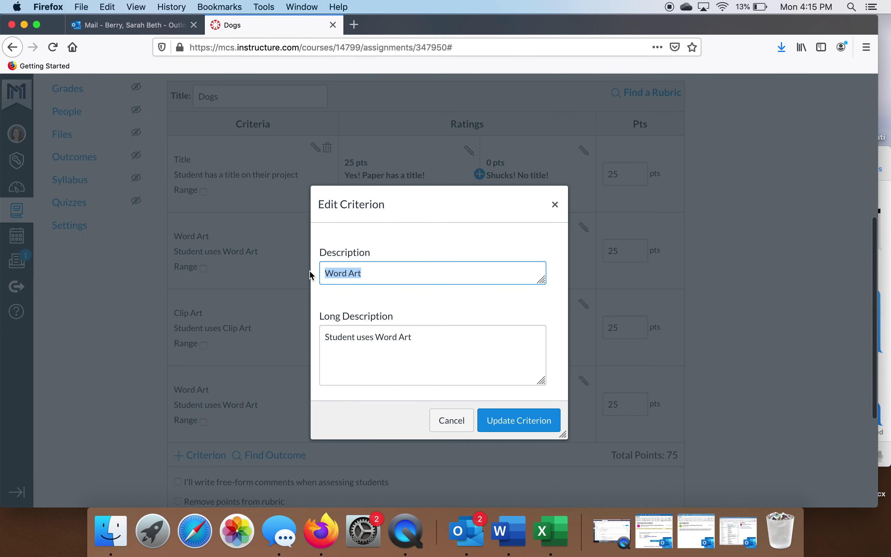
type("Student Tu")
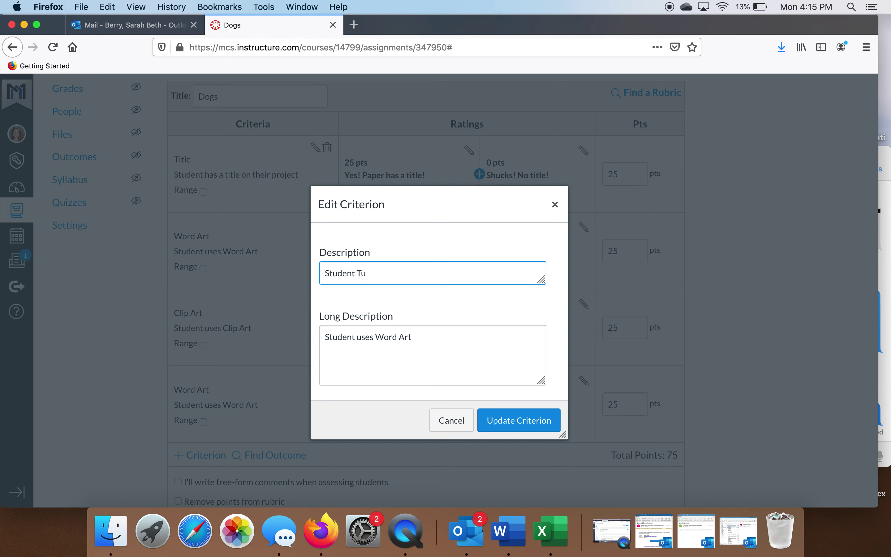
type("rned in Project O")
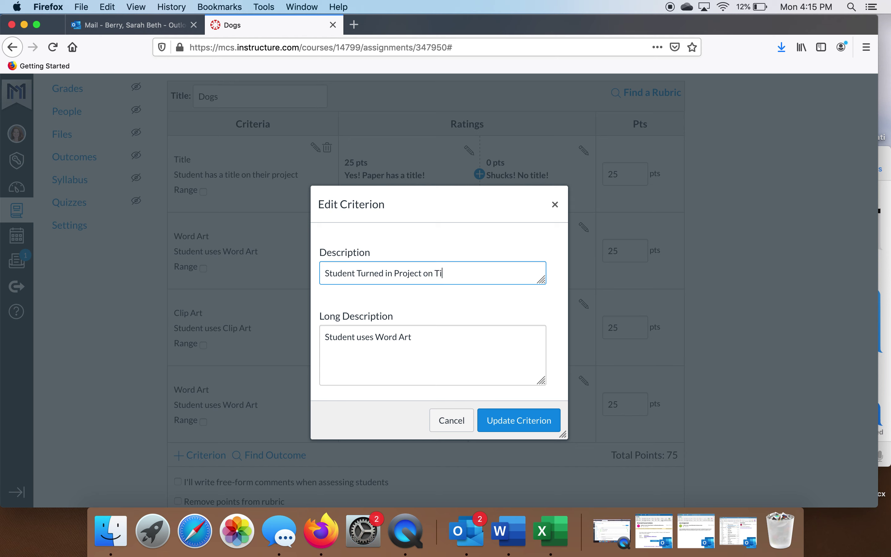
left_click_drag(429, 335, 290, 338)
key("BackSpace")
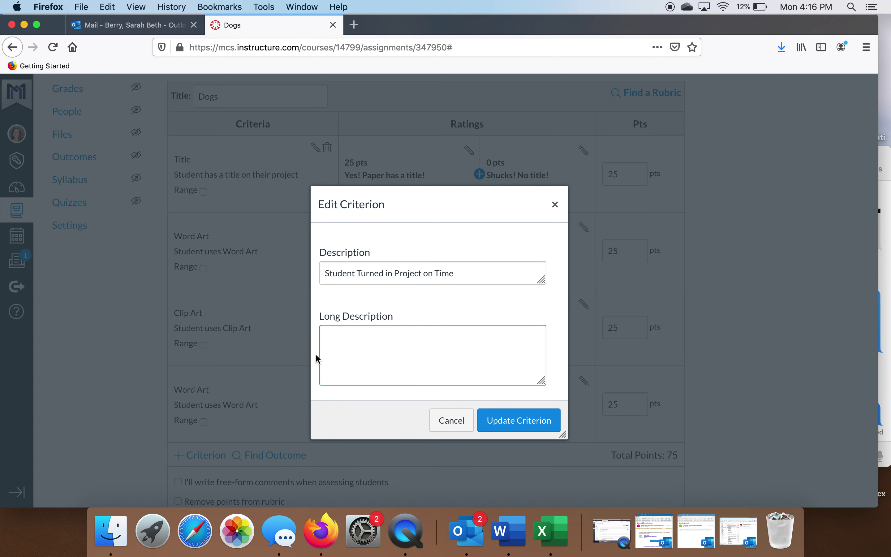
left_click(508, 420)
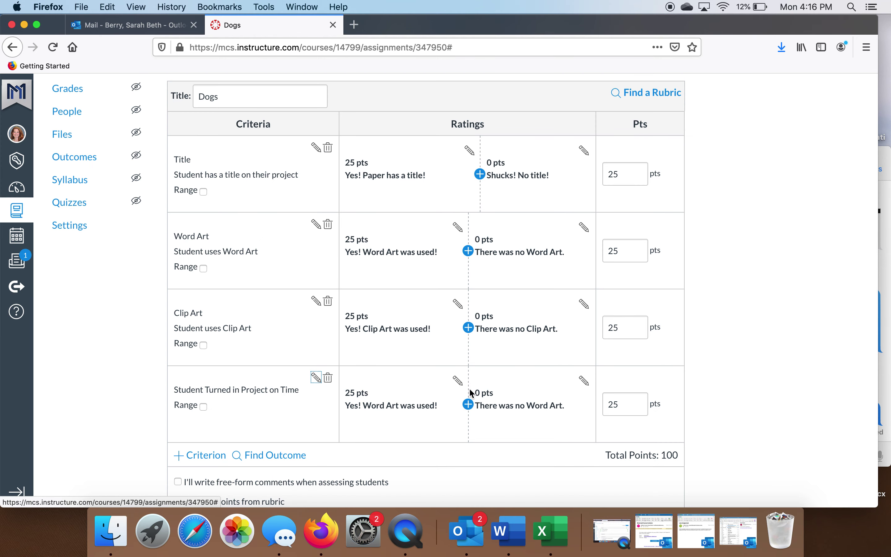
- Retitle the on-time ratings to 'Yes! So Punctual!' (25 pts) and 'It was late!' (0 pts)
left_click(459, 380)
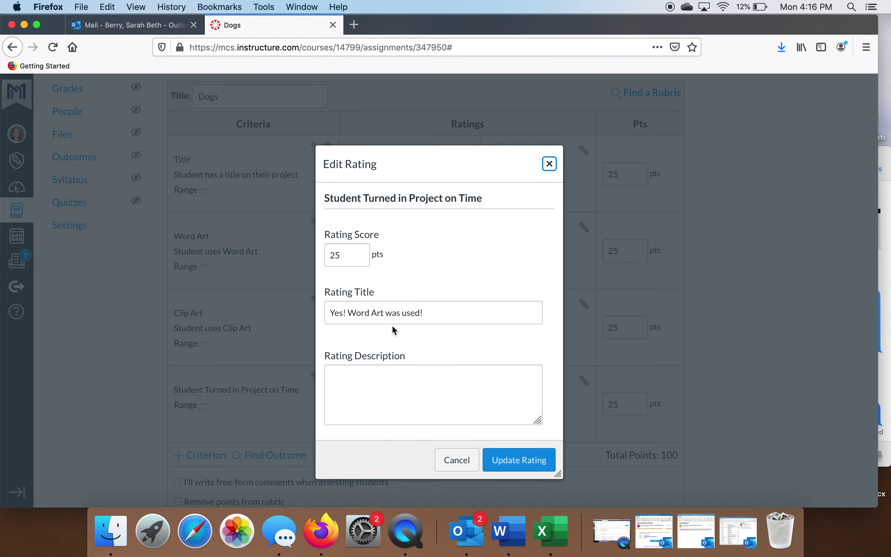
left_click_drag(422, 314, 347, 313)
type("So Punc")
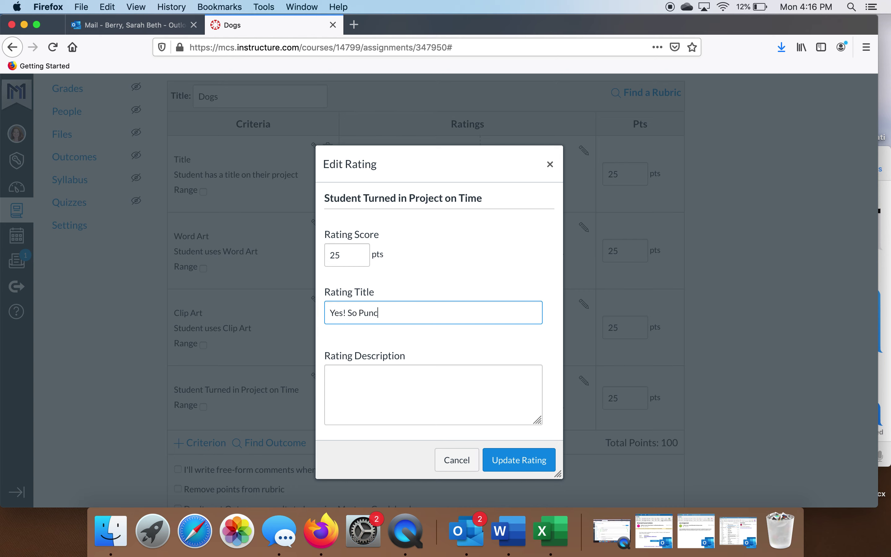
type("tual!")
left_click(528, 460)
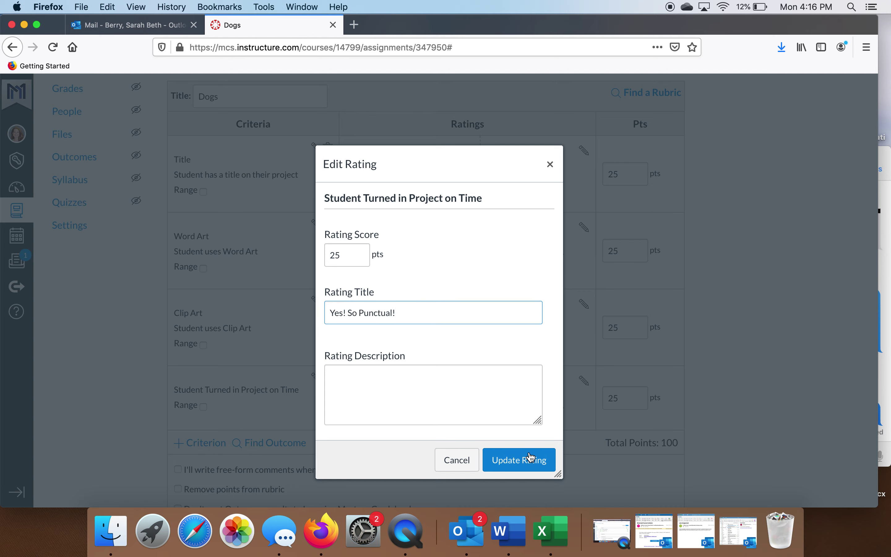
left_click(584, 379)
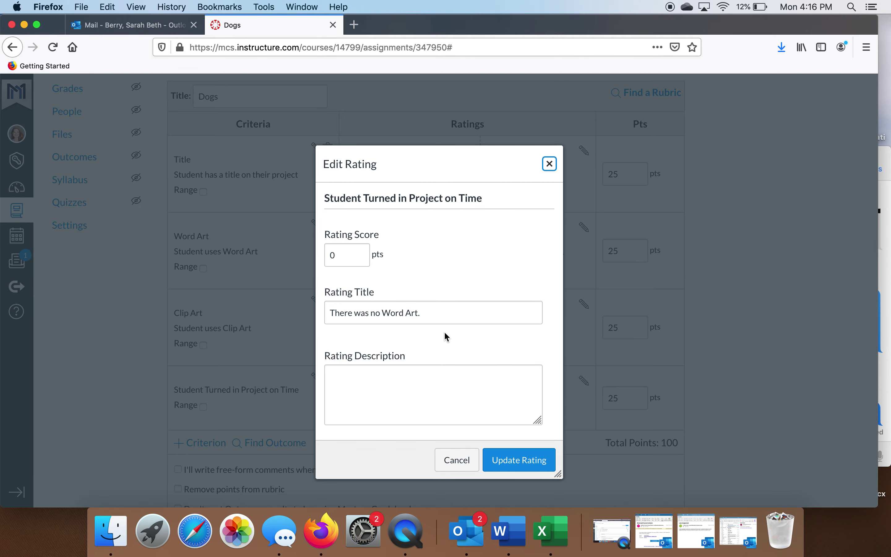
left_click_drag(421, 313, 313, 315)
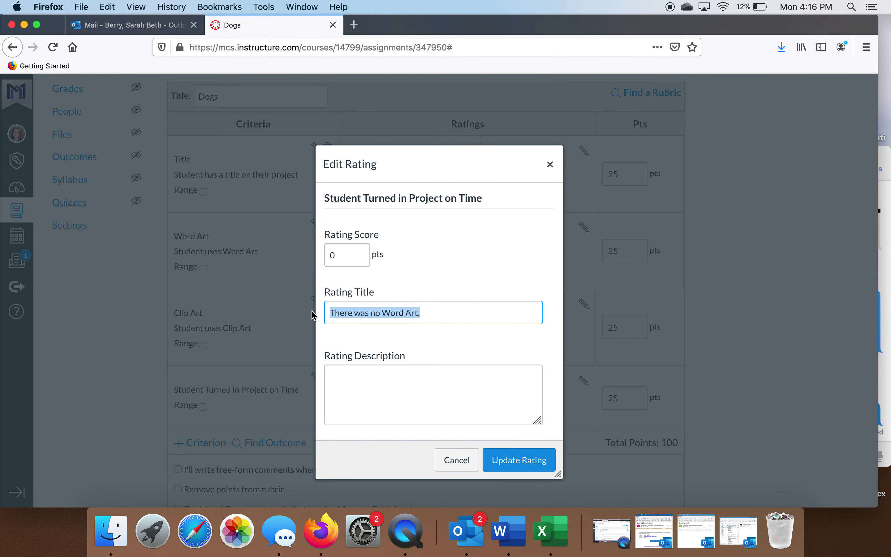
type("It was")
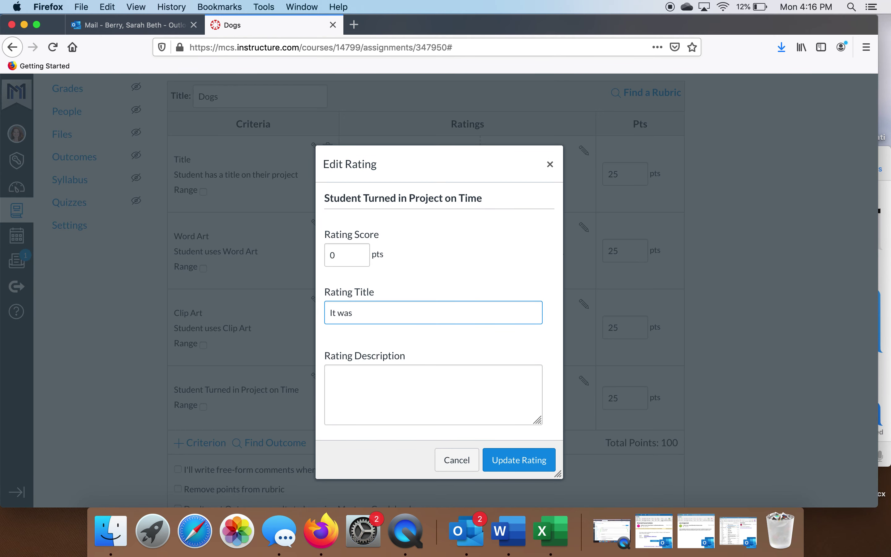
type(" late!")
left_click(512, 467)
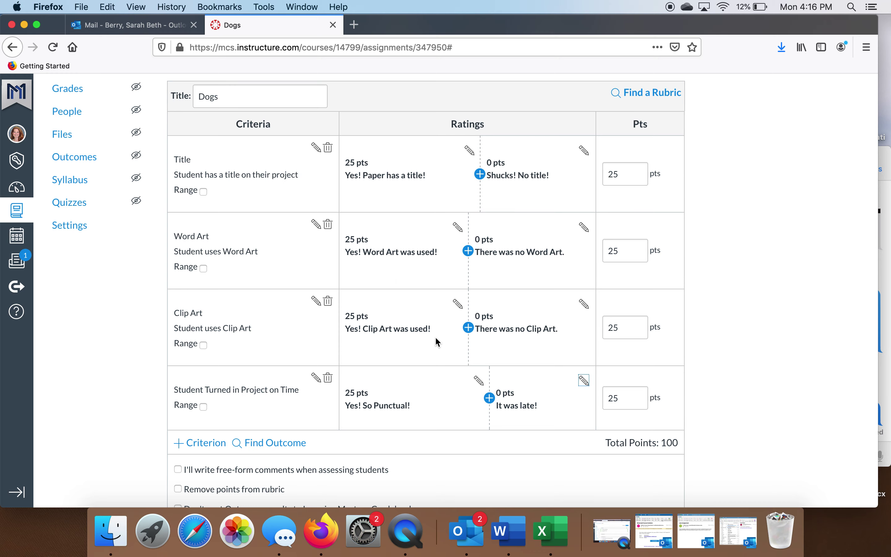
- Create the 100-point Dogs rubric with its four criteria
scroll(435, 336, "down", 5)
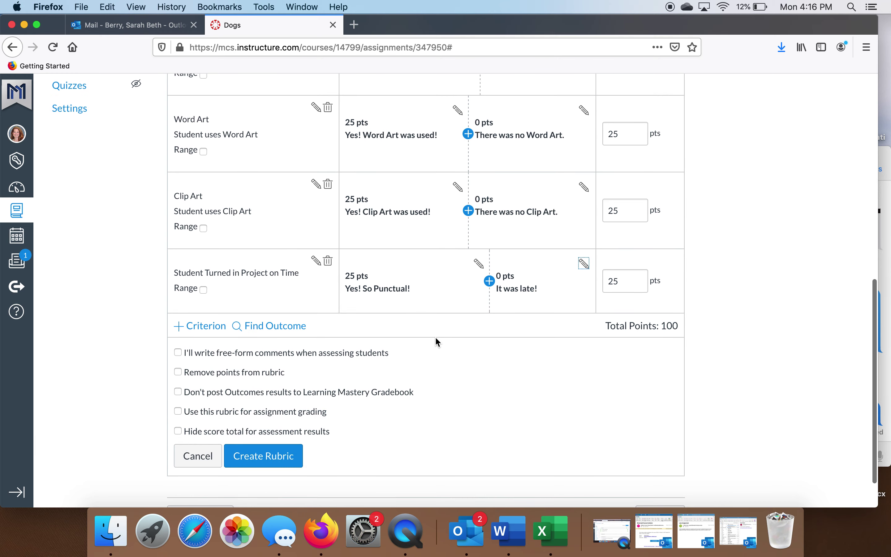
scroll(436, 339, "up", 3)
scroll(436, 339, "down", 4)
scroll(436, 338, "up", 9)
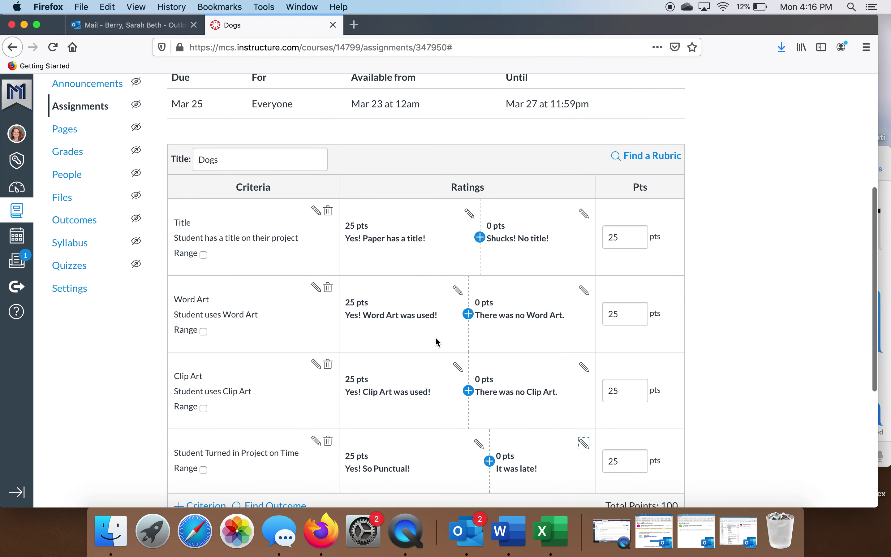
scroll(435, 336, "down", 10)
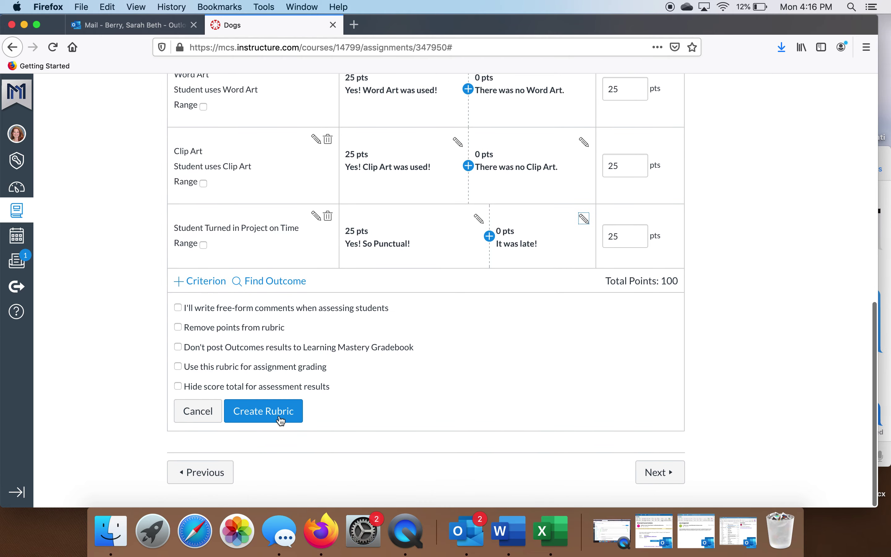
left_click(259, 420)
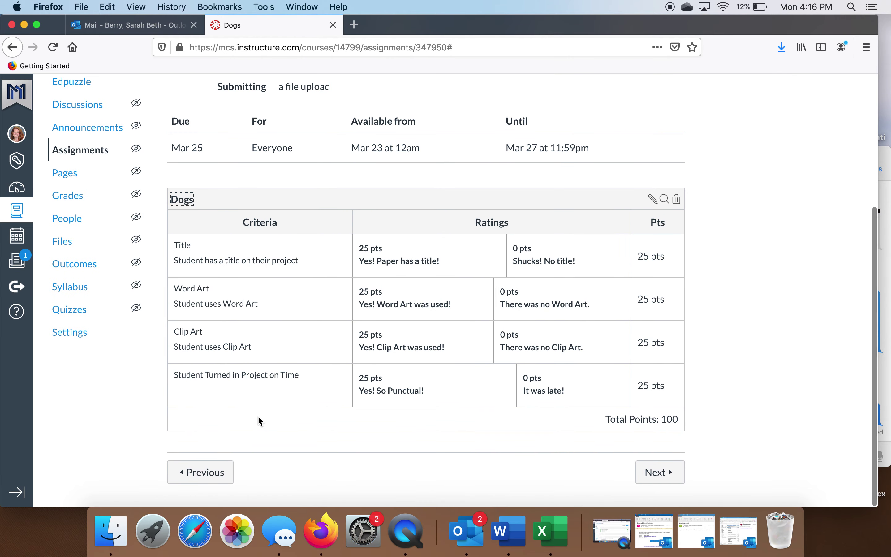
scroll(453, 424, "up", 5)
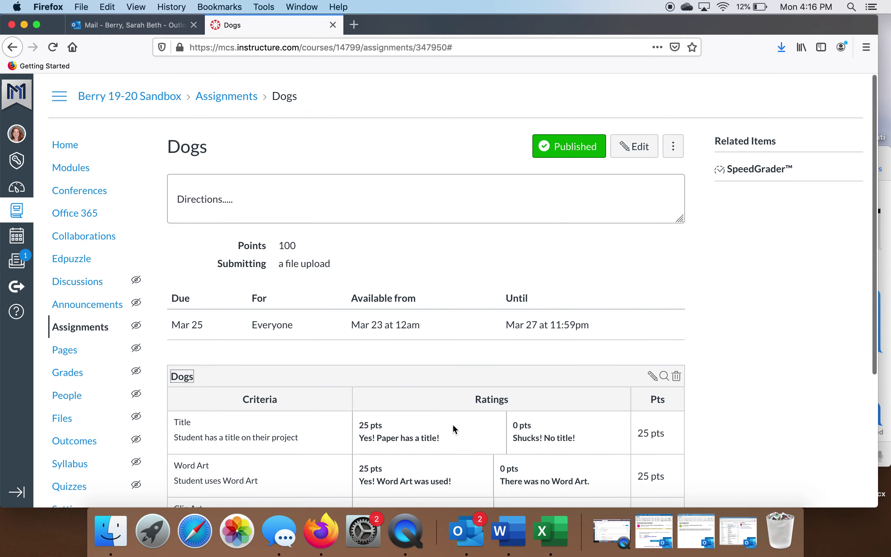
scroll(454, 427, "down", 4)
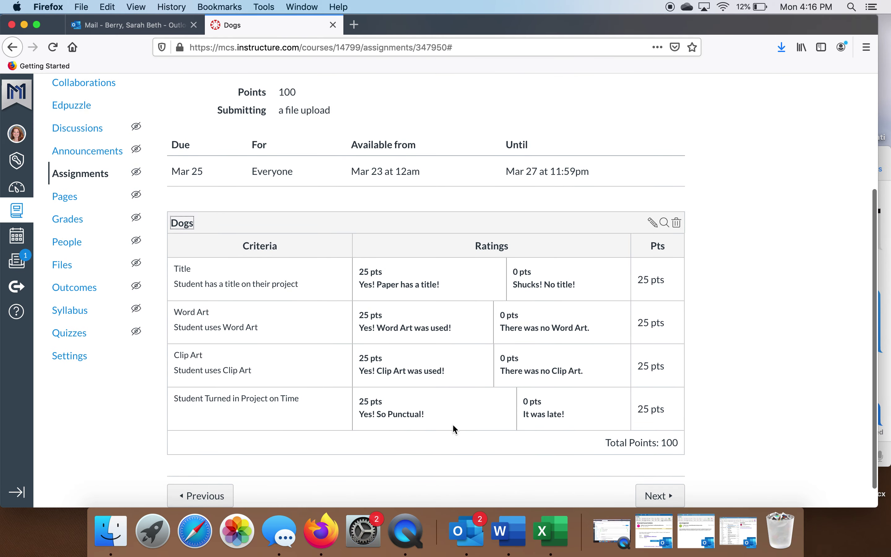
scroll(455, 427, "up", 4)
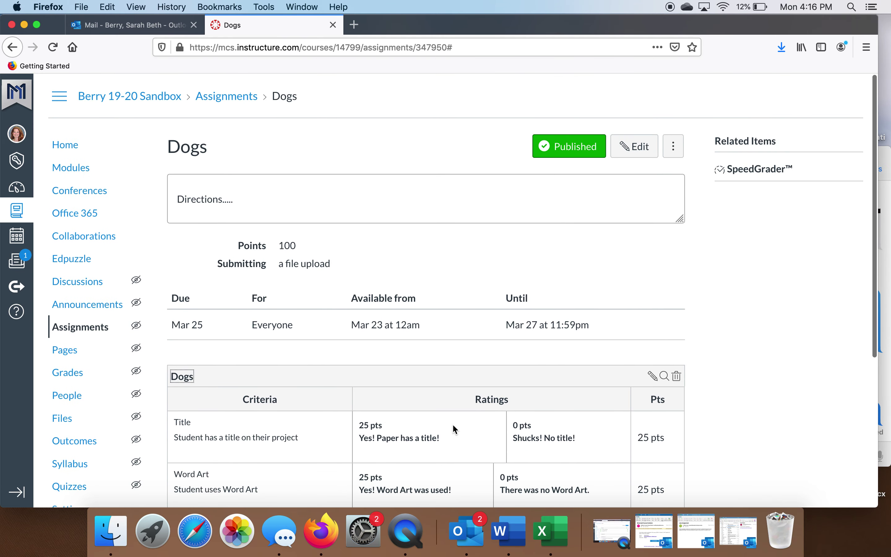
scroll(454, 428, "down", 5)
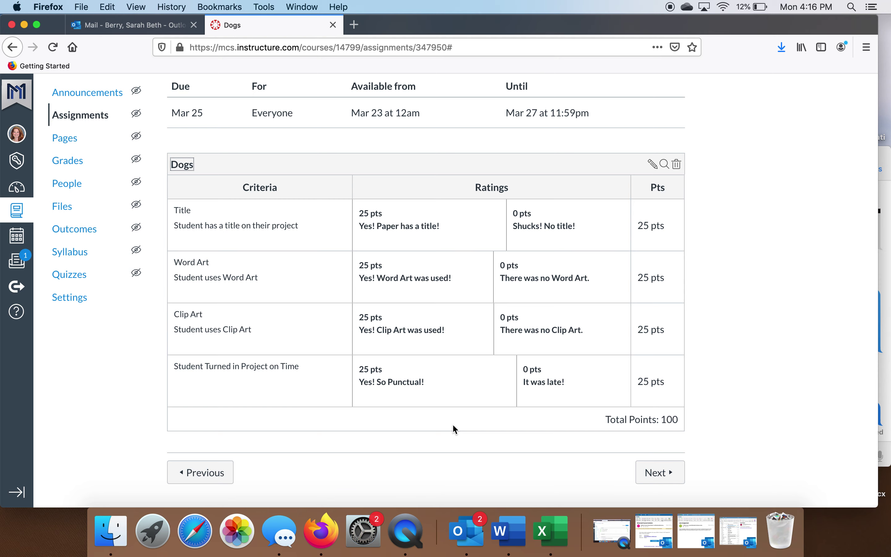
scroll(453, 426, "up", 4)
scroll(453, 426, "down", 4)
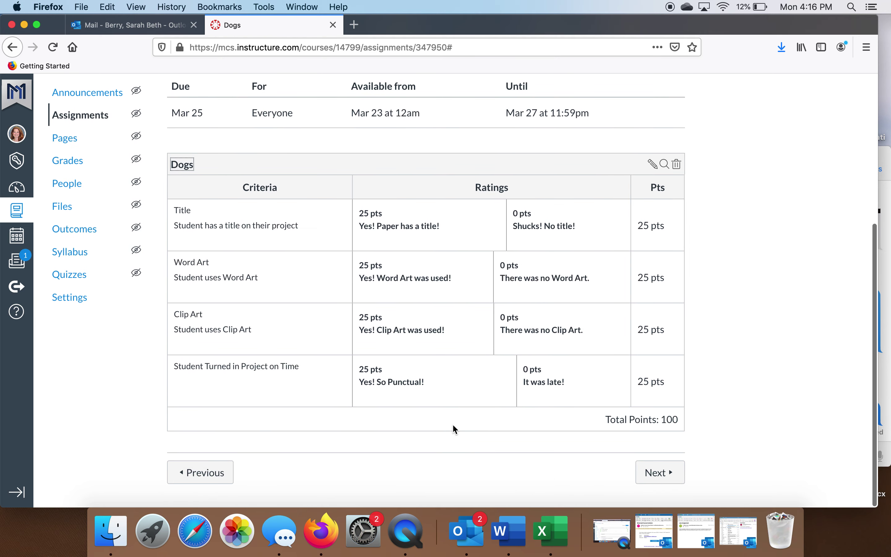
scroll(455, 430, "up", 4)
scroll(455, 429, "down", 4)
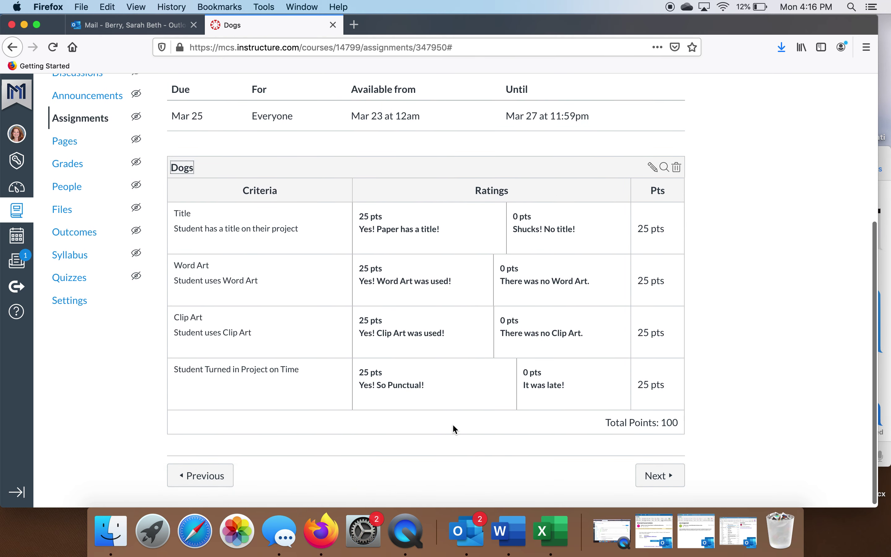
scroll(453, 426, "up", 4)
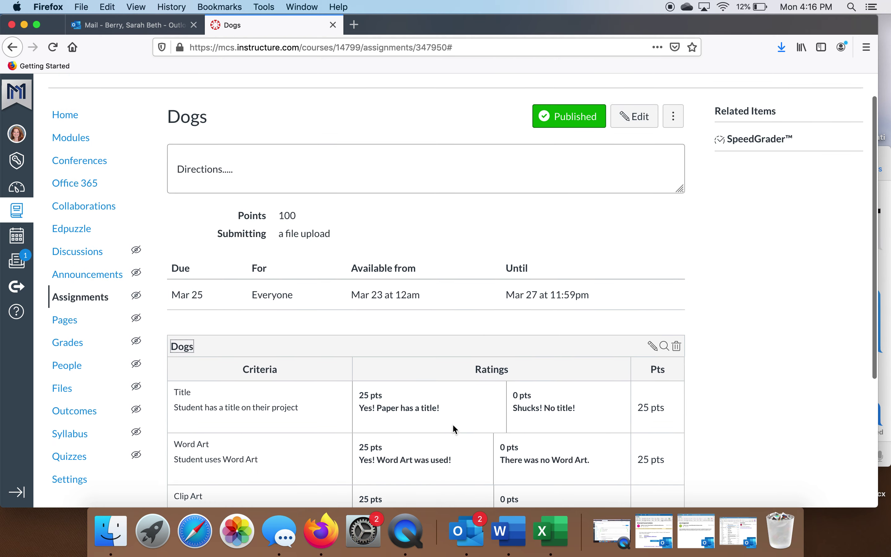
scroll(453, 426, "down", 4)
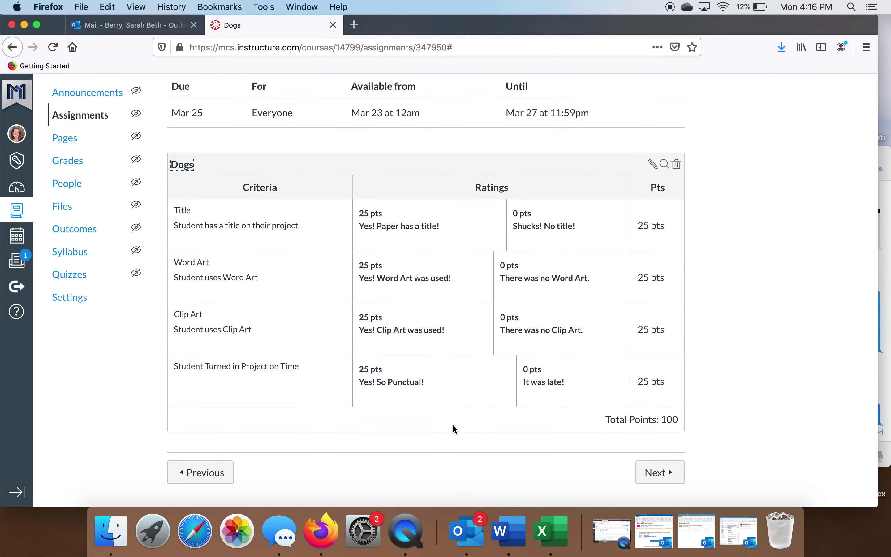
scroll(453, 426, "up", 4)
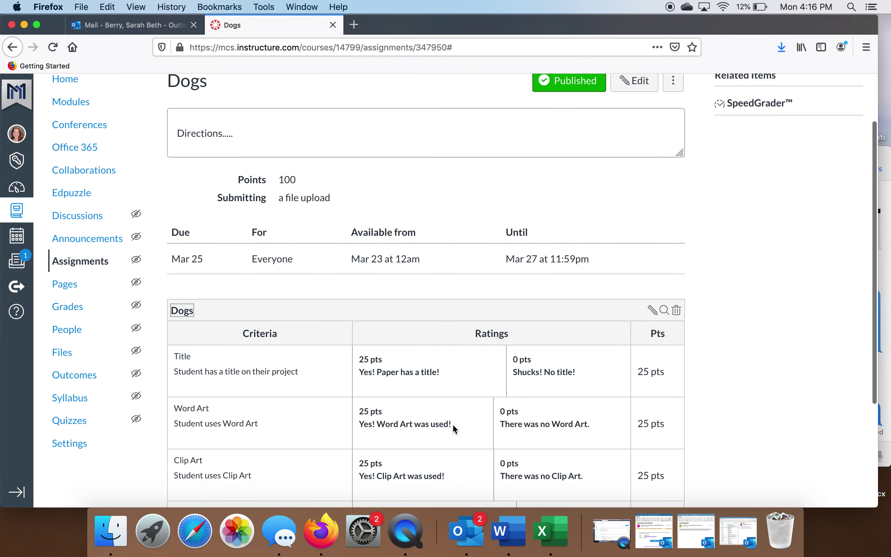
scroll(453, 425, "up", 1)
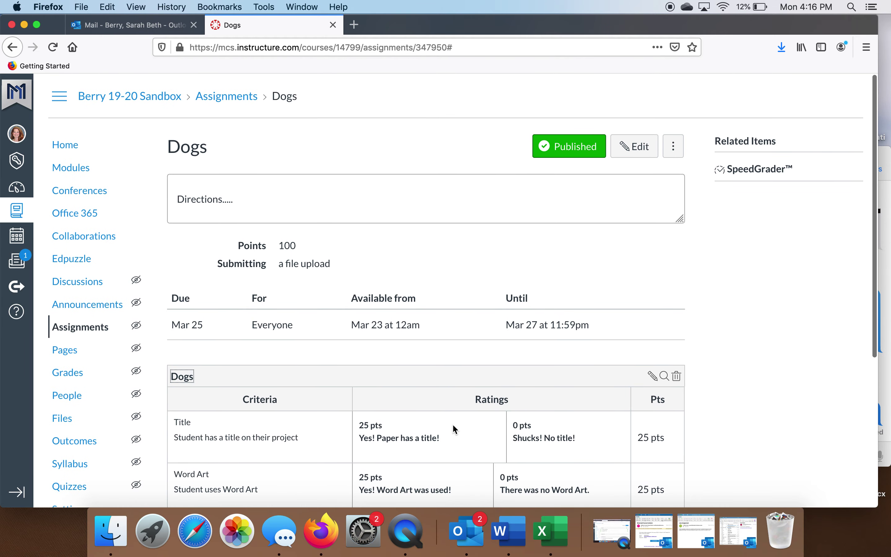